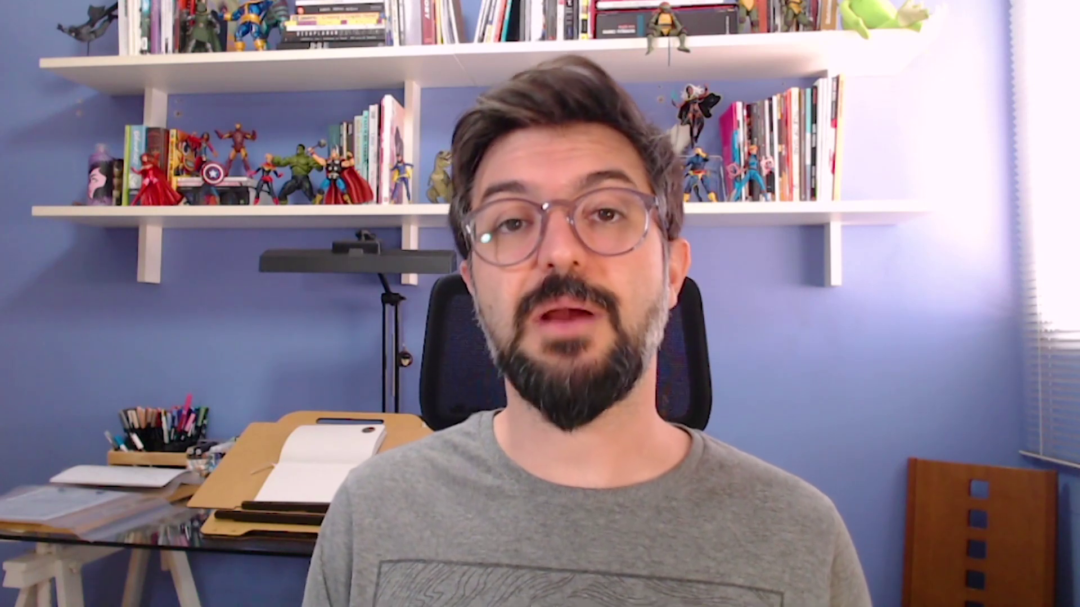
Zoom out to the whole Batman sketch, then zoom to 100% on Batman's head.
click(639, 279)
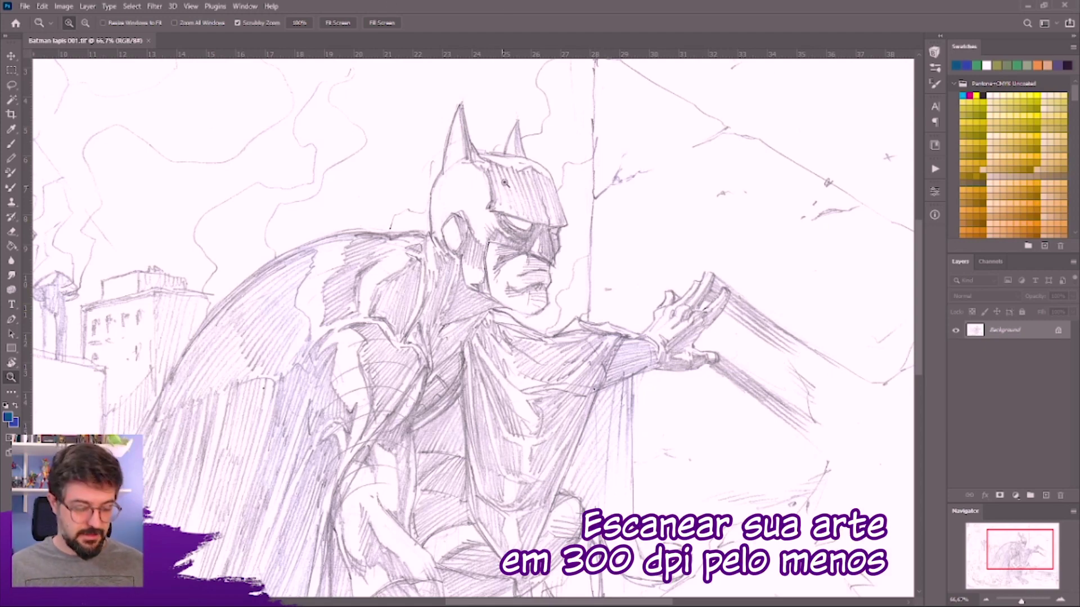
key(ctrl+minus)
key(ctrl+minus)
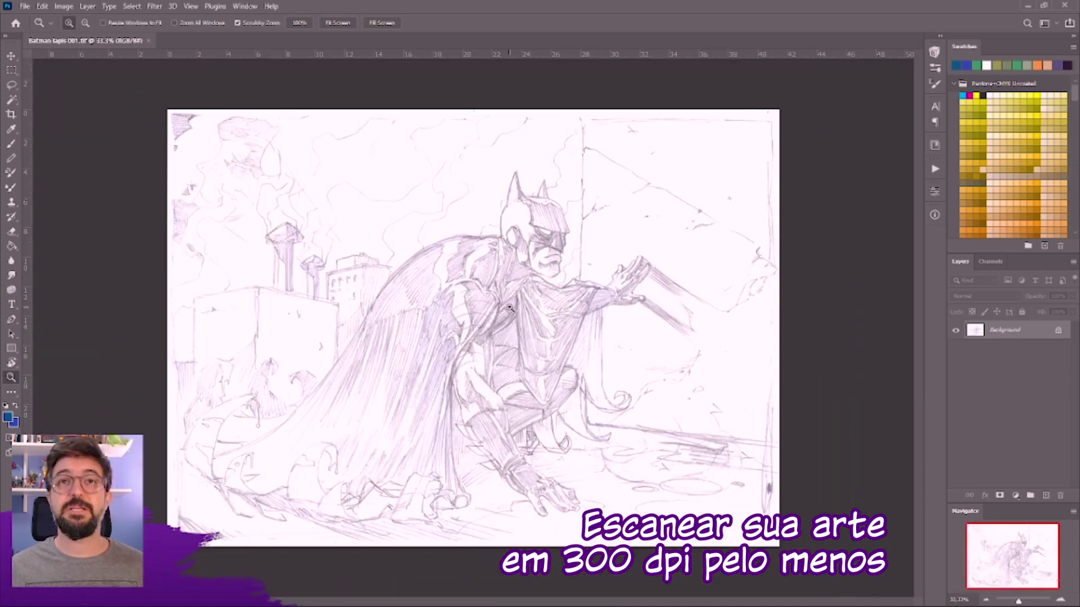
drag(519, 282, 571, 318)
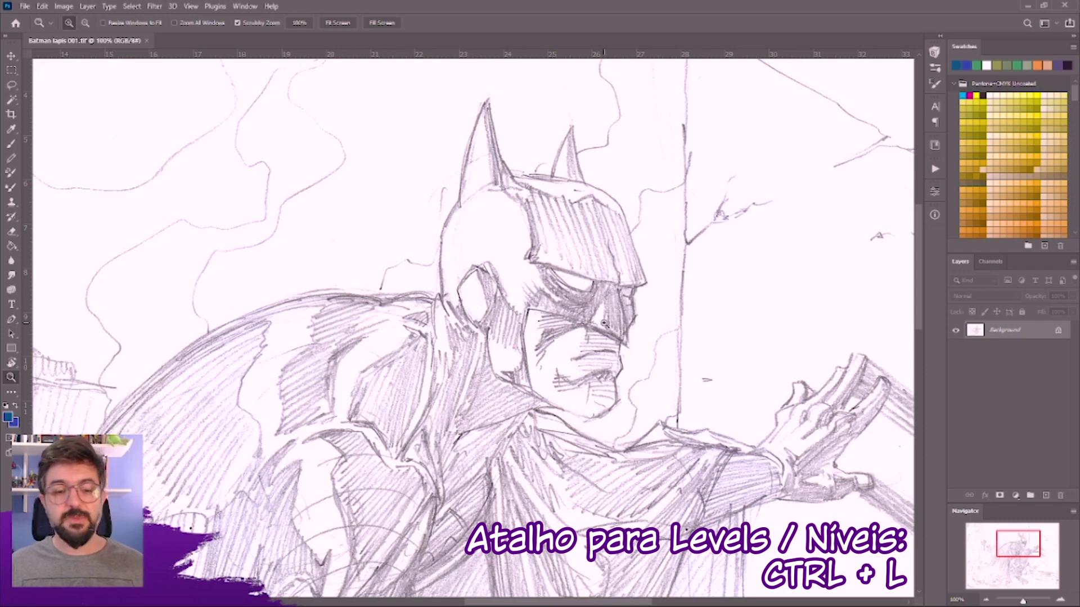
Darken the sketch's pencil lines in Levels, moving the midtone slider to about 0.57.
key(ctrl+l)
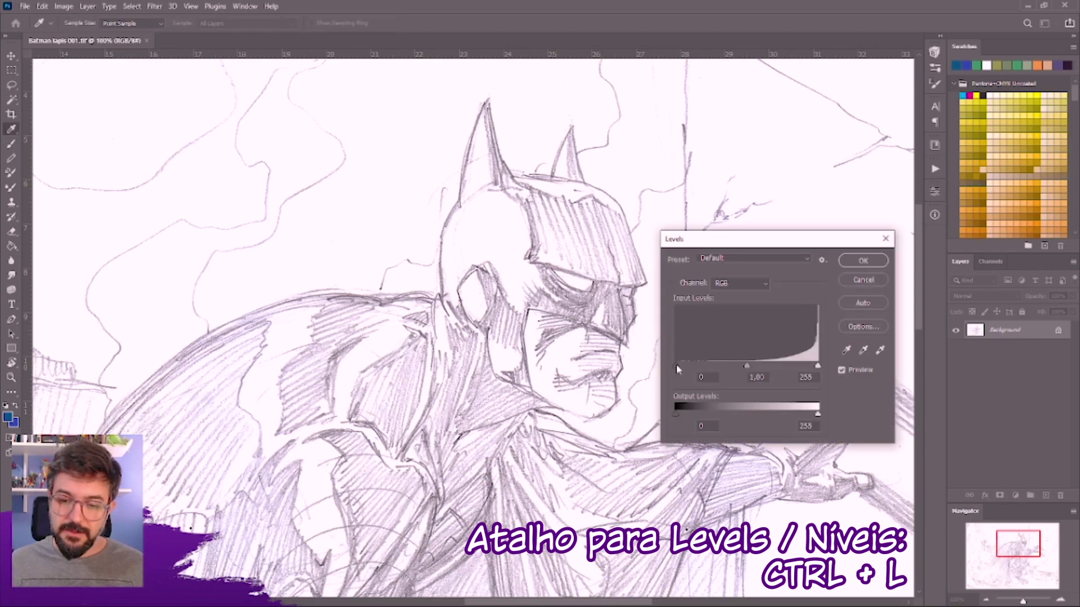
mouse_move(676, 365)
mouse_down()
mouse_move(791, 366)
mouse_move(676, 365)
mouse_up()
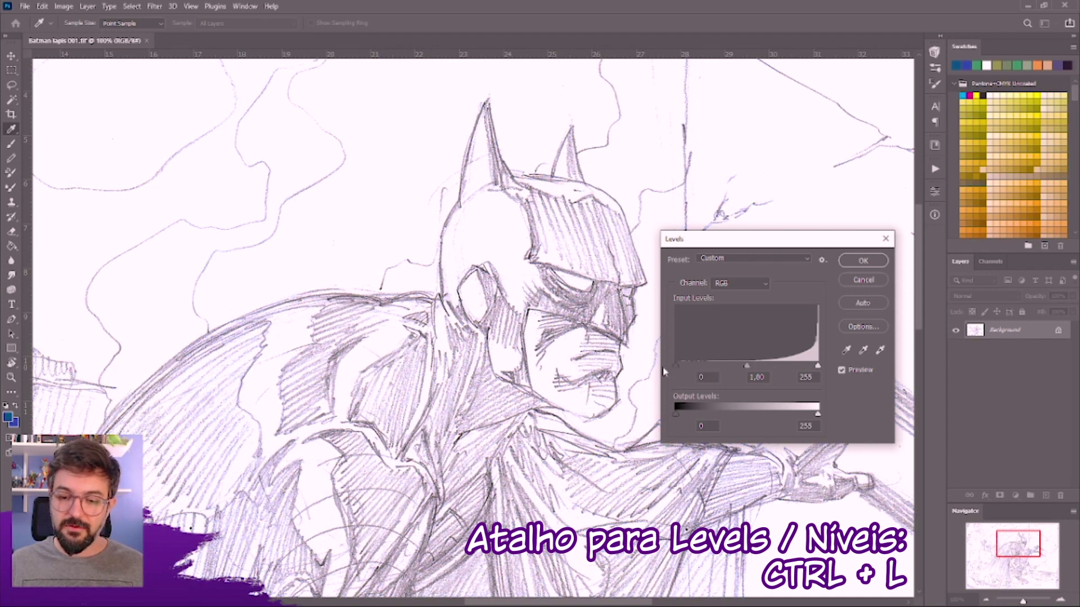
drag(746, 366, 768, 366)
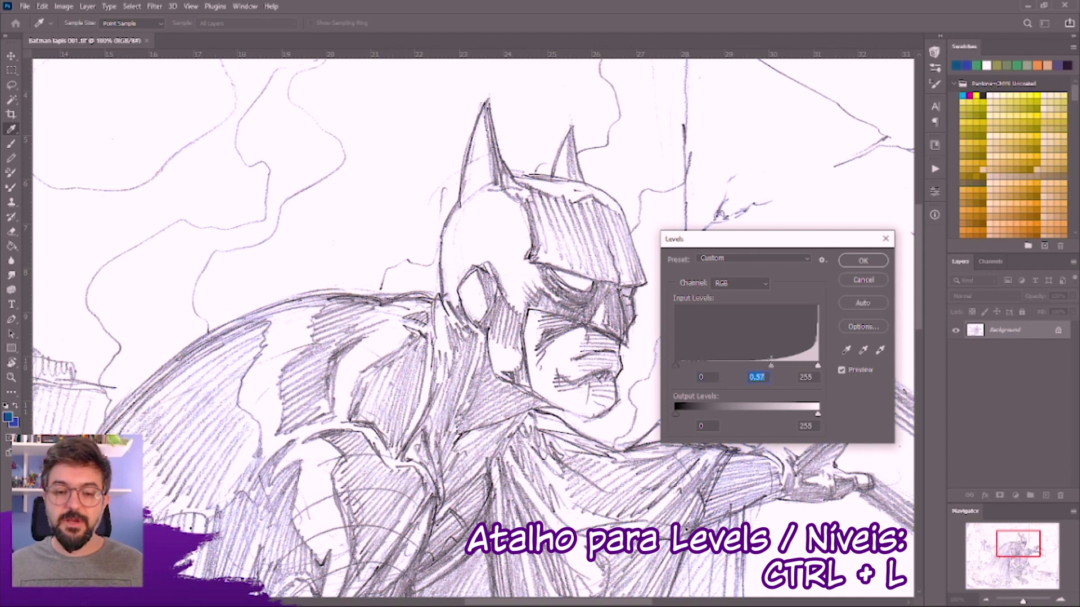
key(Return)
key(z)
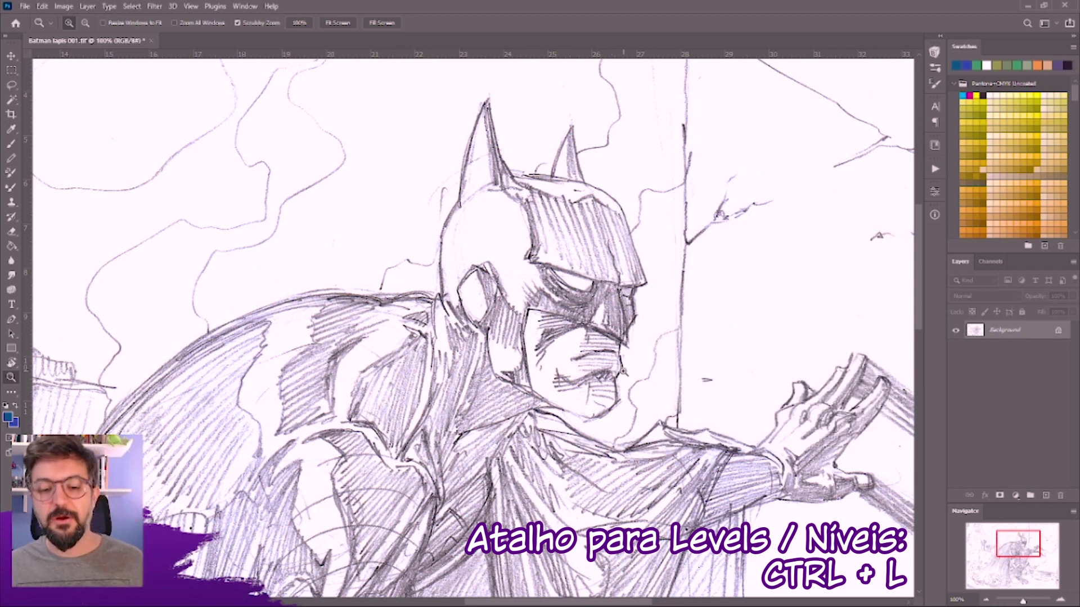
click(64, 6)
mouse_move(71, 18)
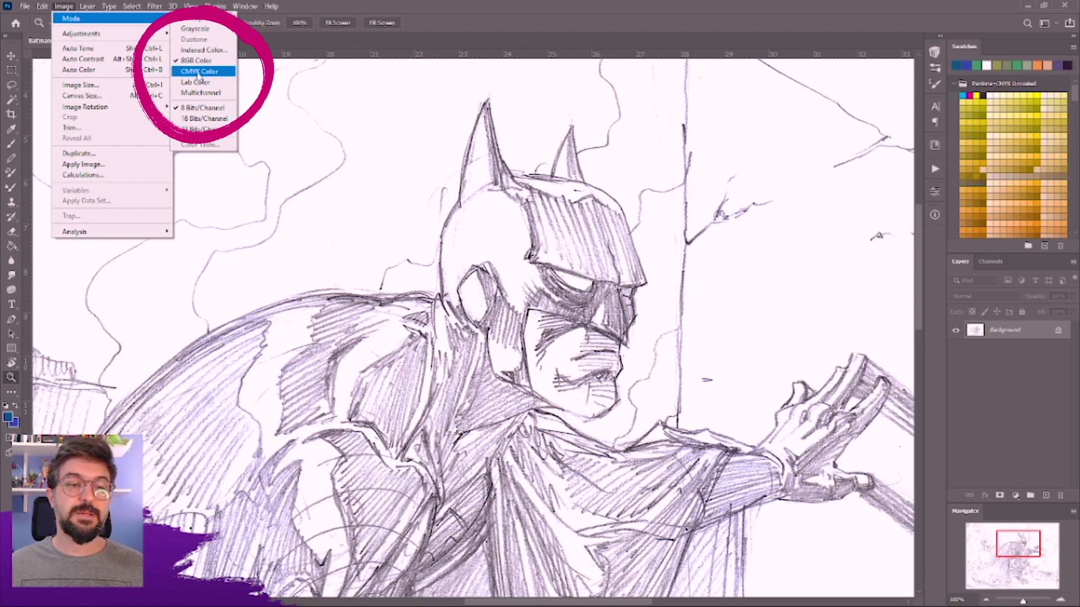
Switch the Batman sketch's image mode to CMYK Color.
click(198, 71)
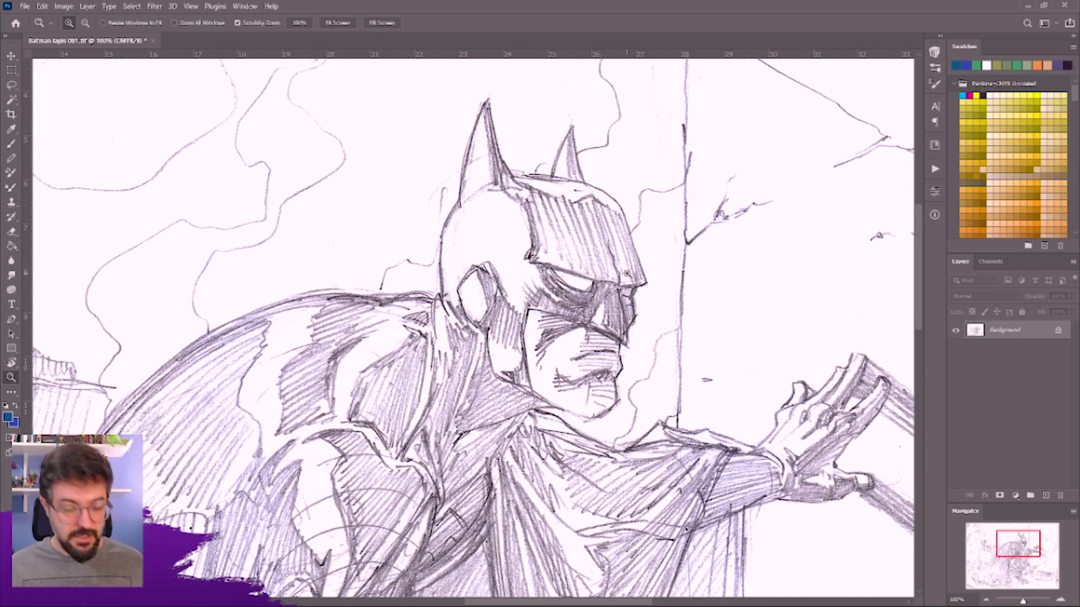
Duplicate the sketch onto a new Layer 1 above the Background.
alt+click(609, 270)
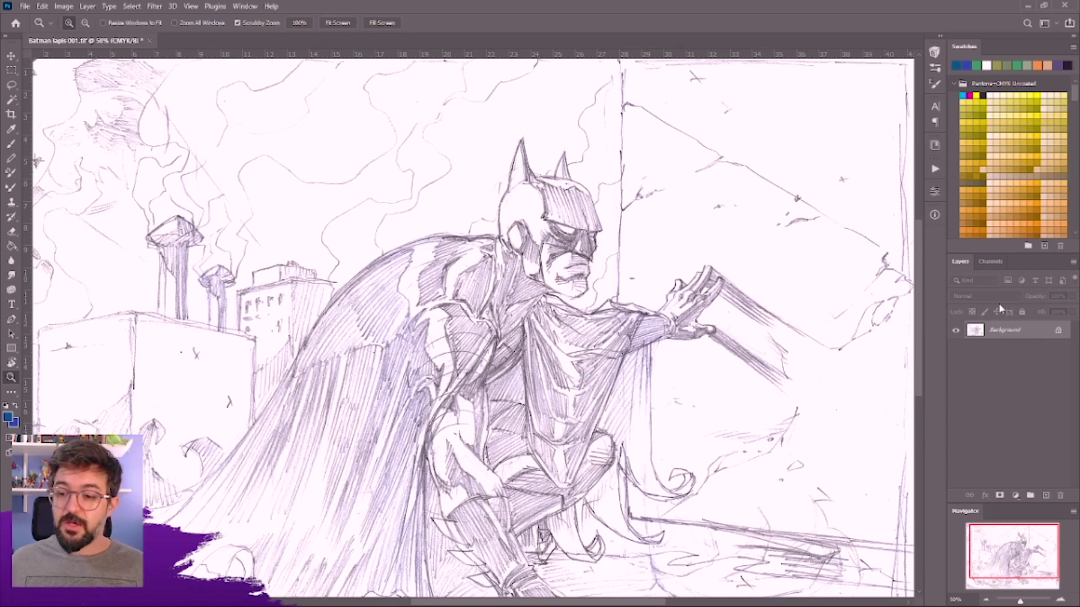
key(ctrl+shift+alt+n)
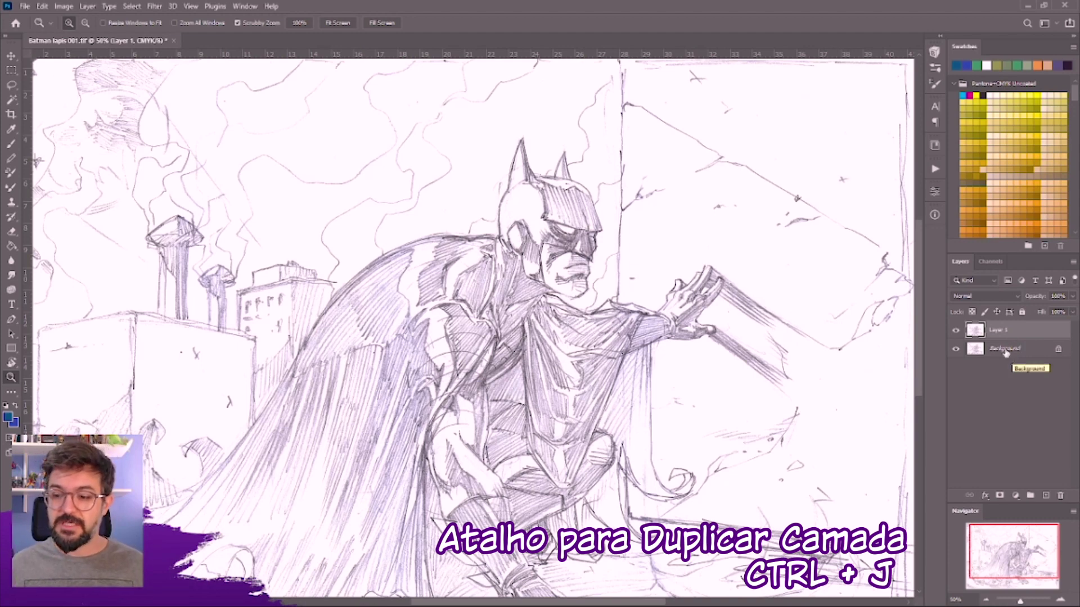
right_click(1005, 351)
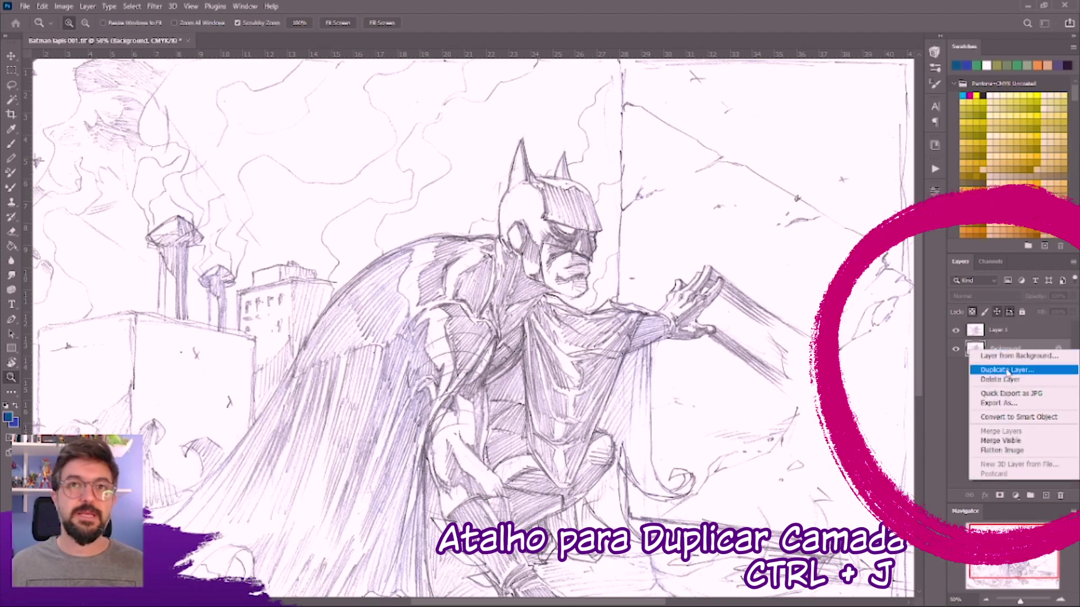
click(954, 381)
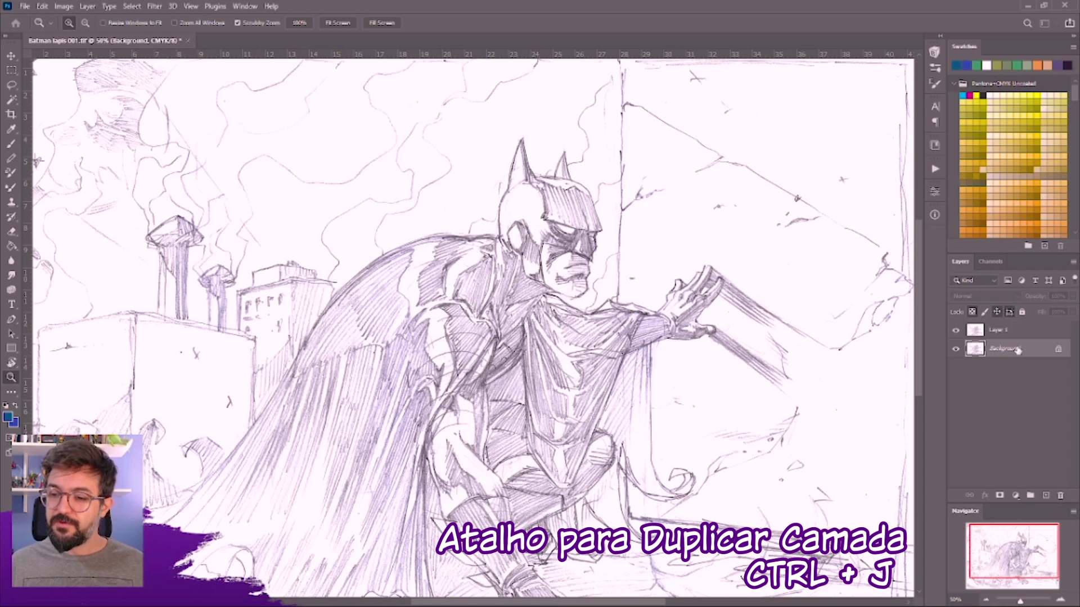
right_click(1018, 350)
click(952, 391)
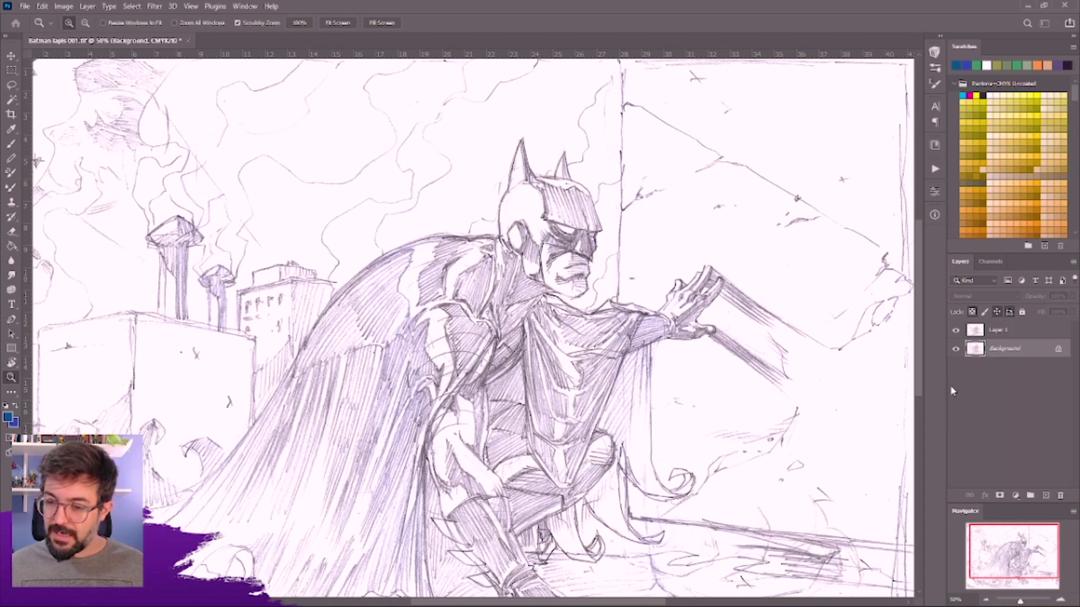
Fill the Background with white, toggle Layer 1 to verify, and view the whole drawing.
key(d)
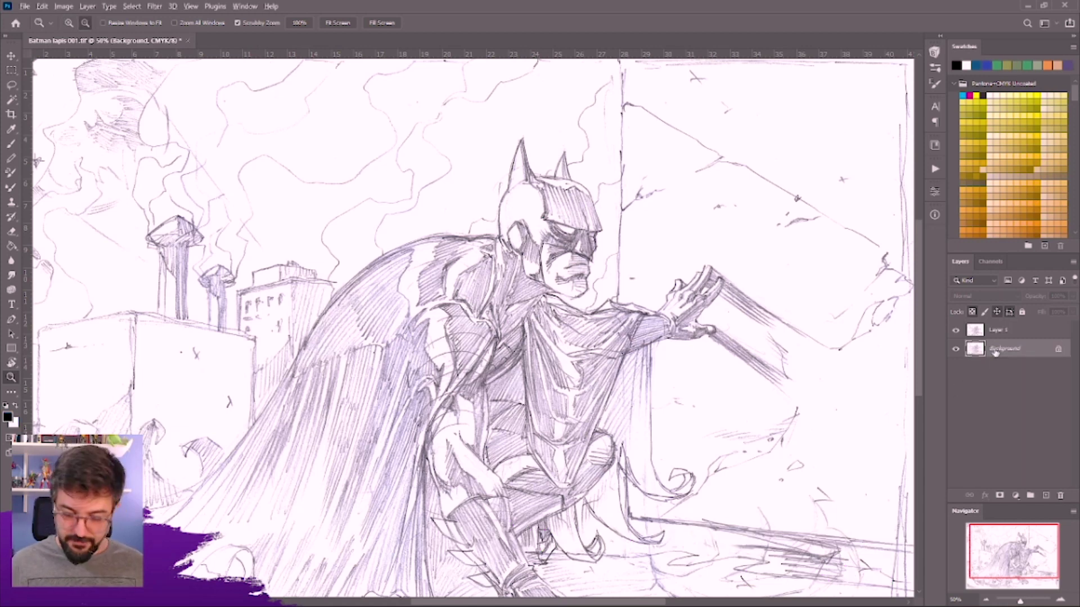
key(alt+BackSpace)
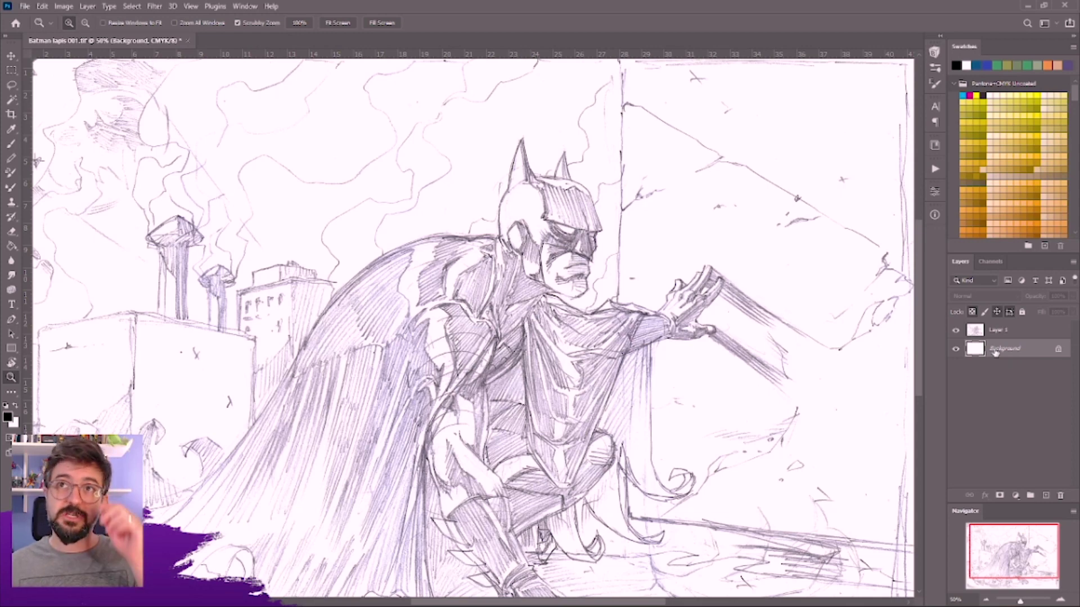
click(956, 331)
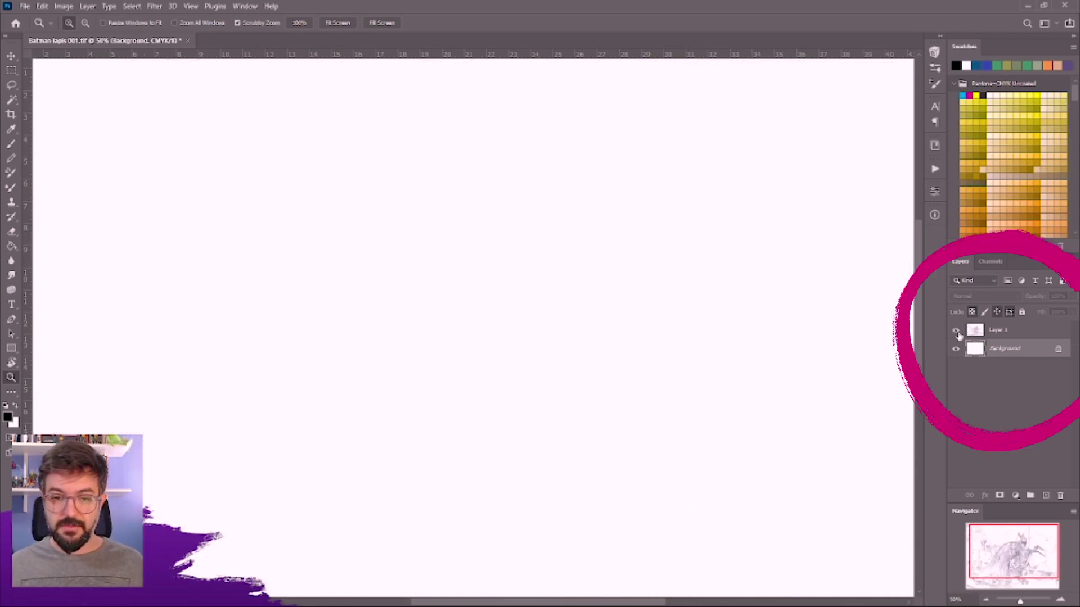
click(958, 332)
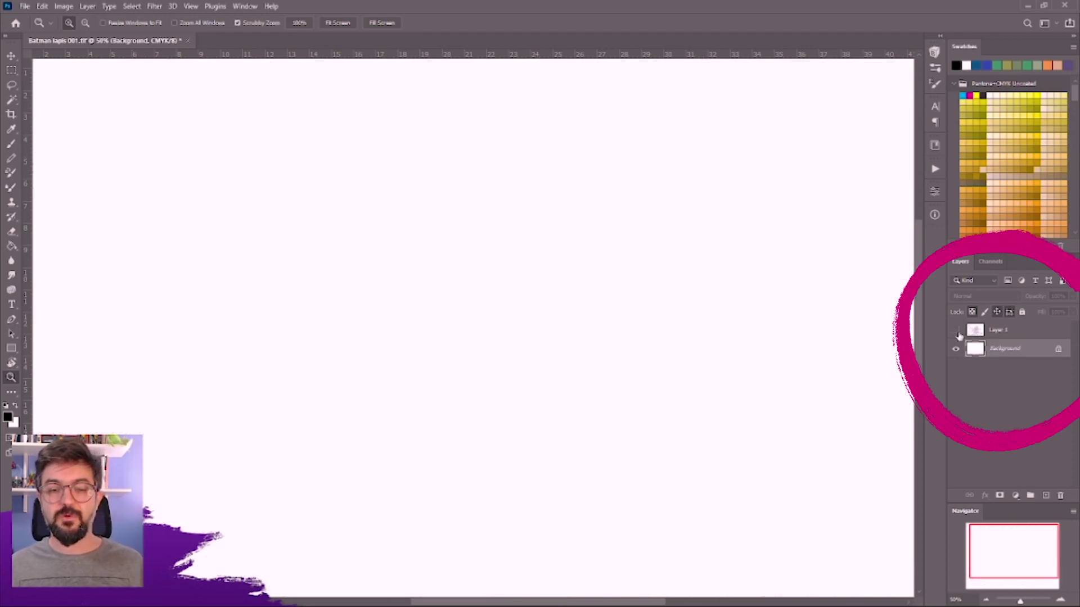
click(957, 331)
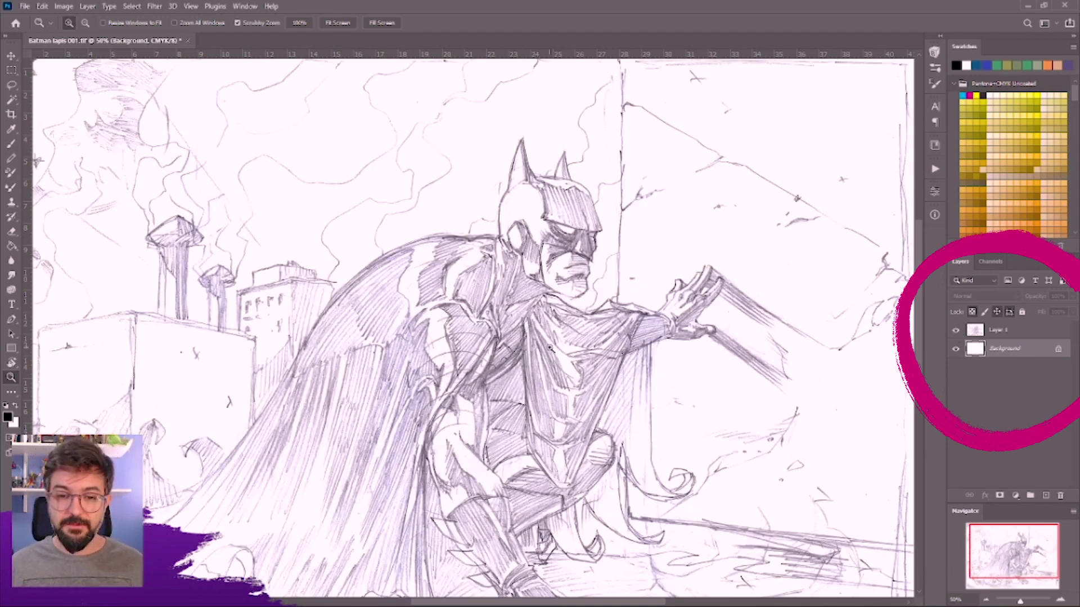
scroll(554, 349, down, 1)
scroll(573, 378, down, 2)
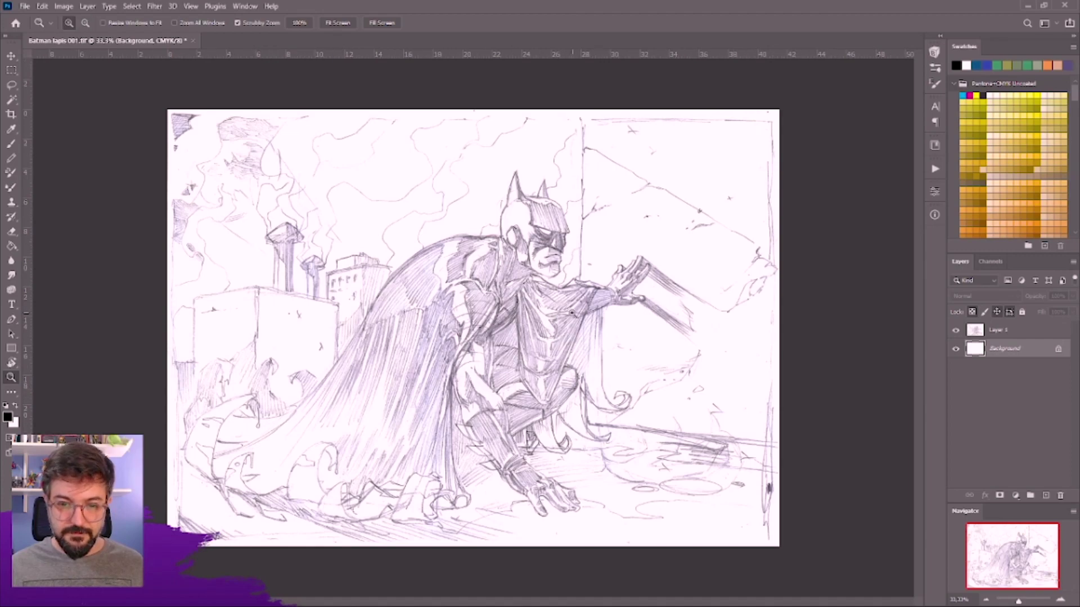
scroll(565, 337, up, 2)
scroll(561, 321, down, 1)
scroll(560, 322, down, 1)
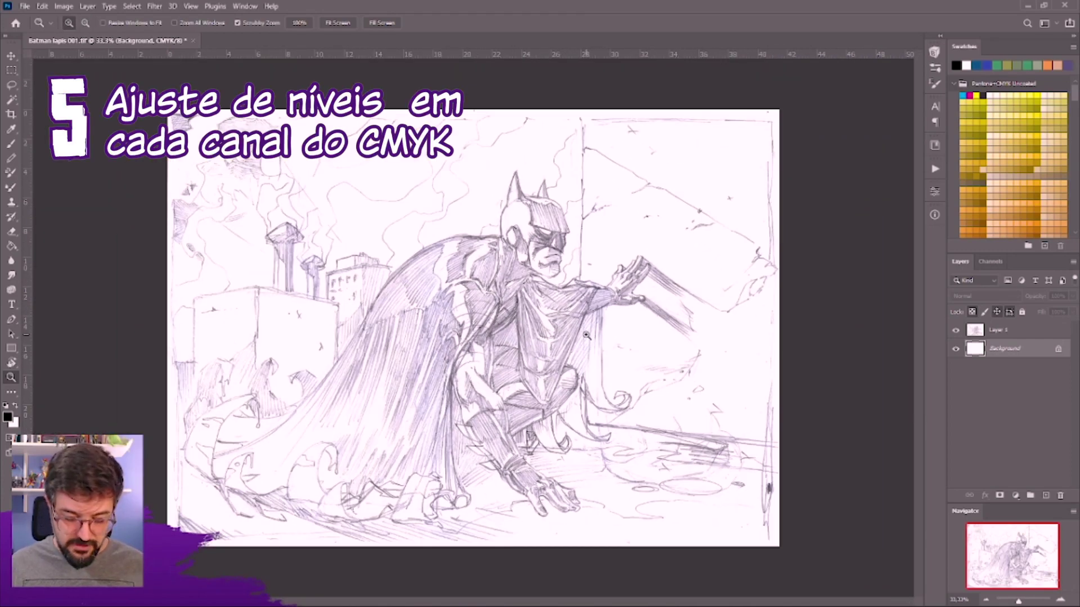
Darken the sketch's midtones to 0.78 in Levels.
key(ctrl+l)
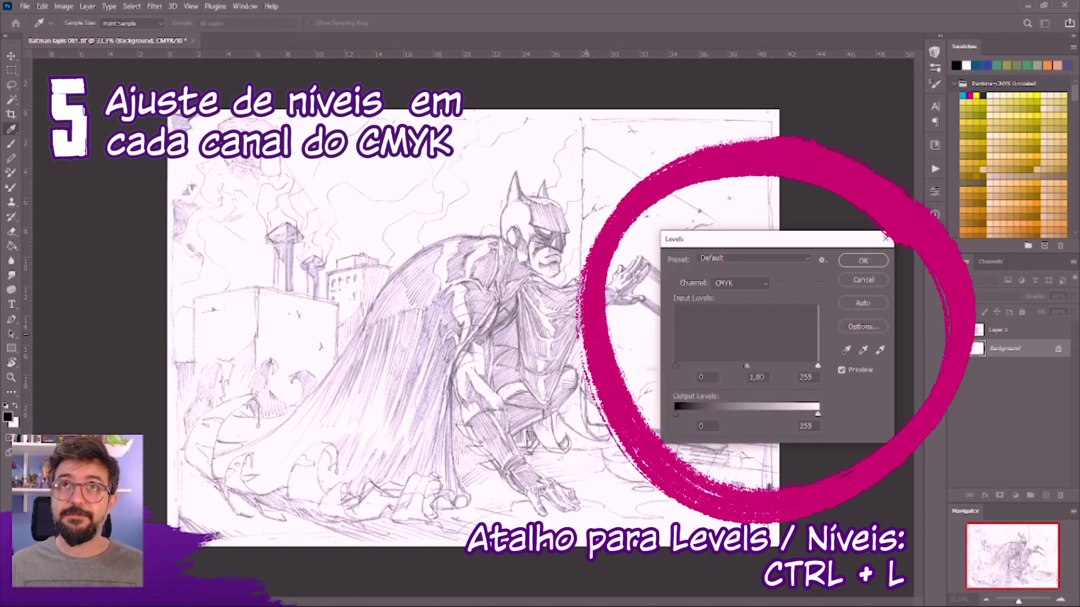
drag(795, 243, 786, 226)
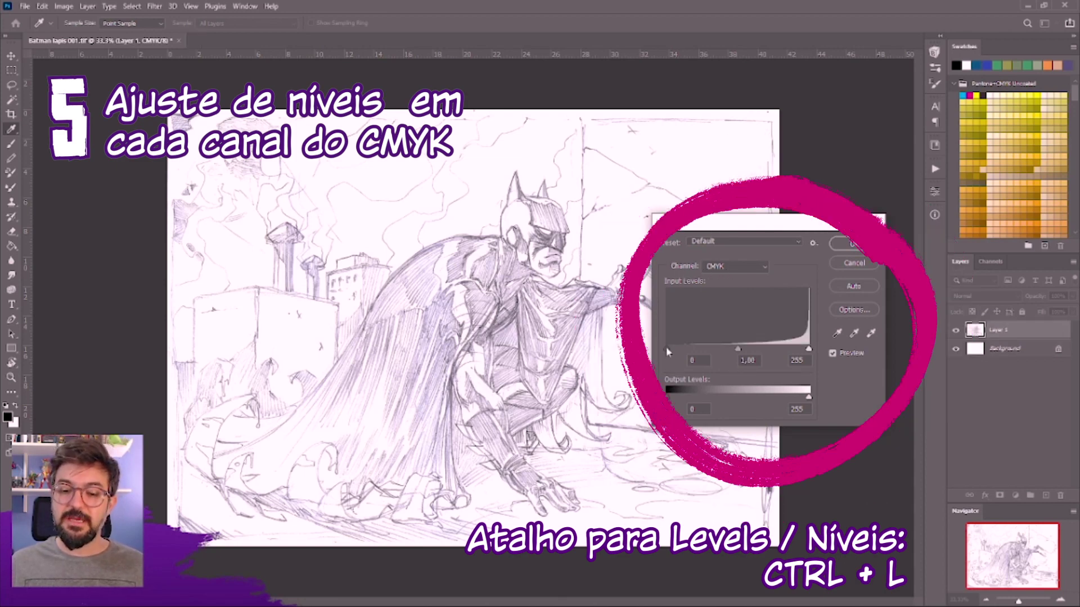
drag(666, 350, 741, 350)
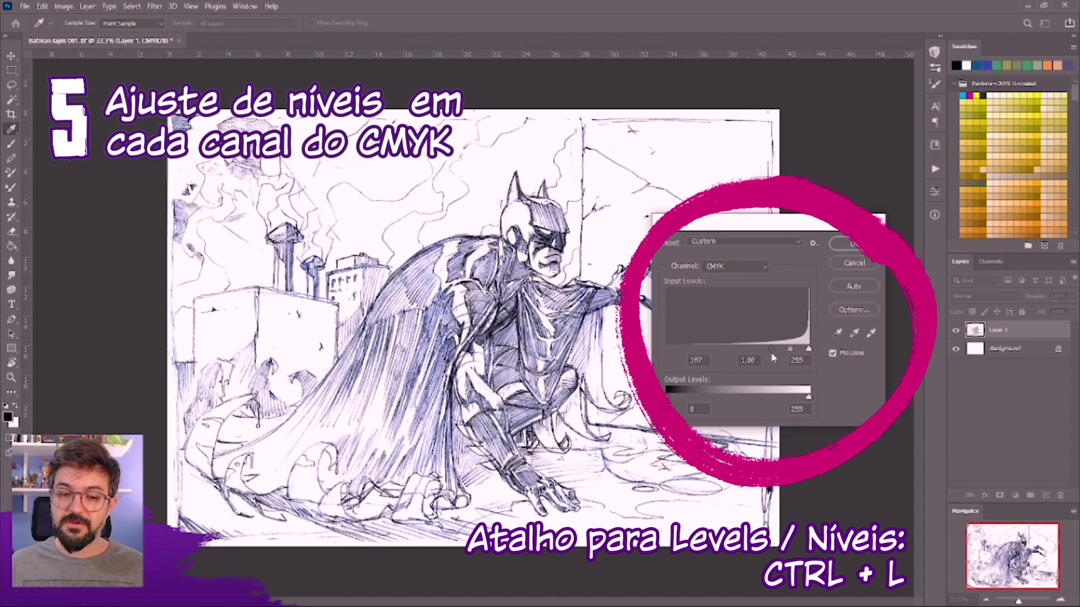
drag(742, 351, 655, 352)
click(696, 359)
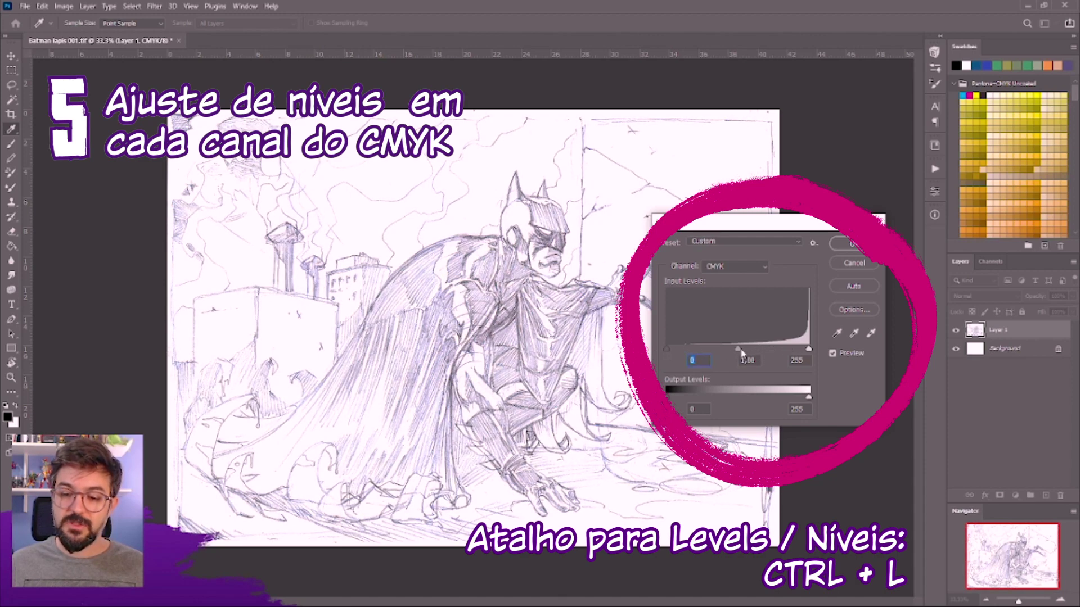
drag(739, 350, 752, 350)
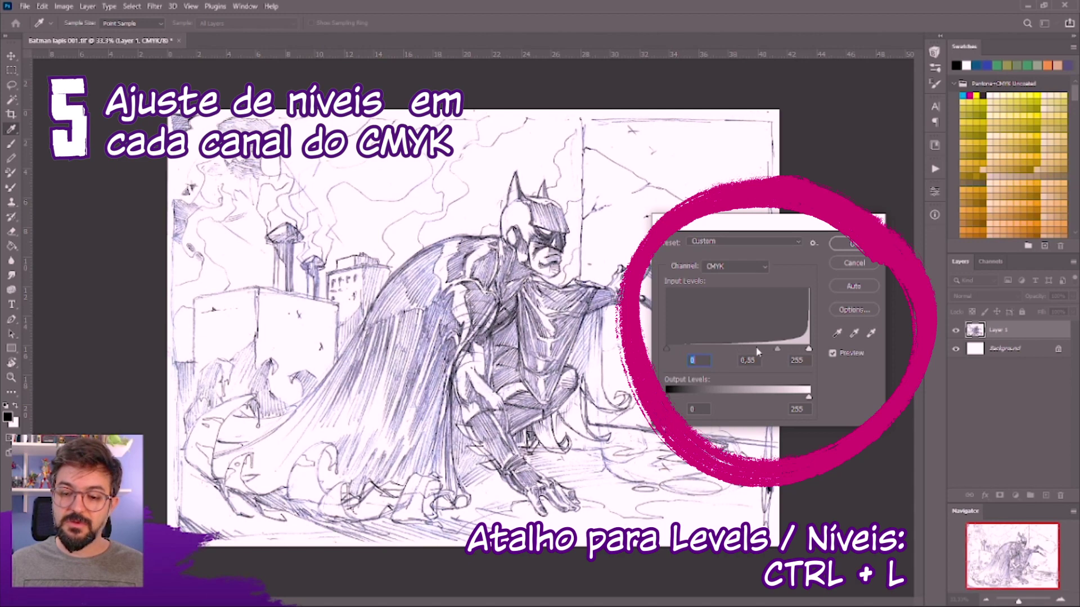
click(751, 351)
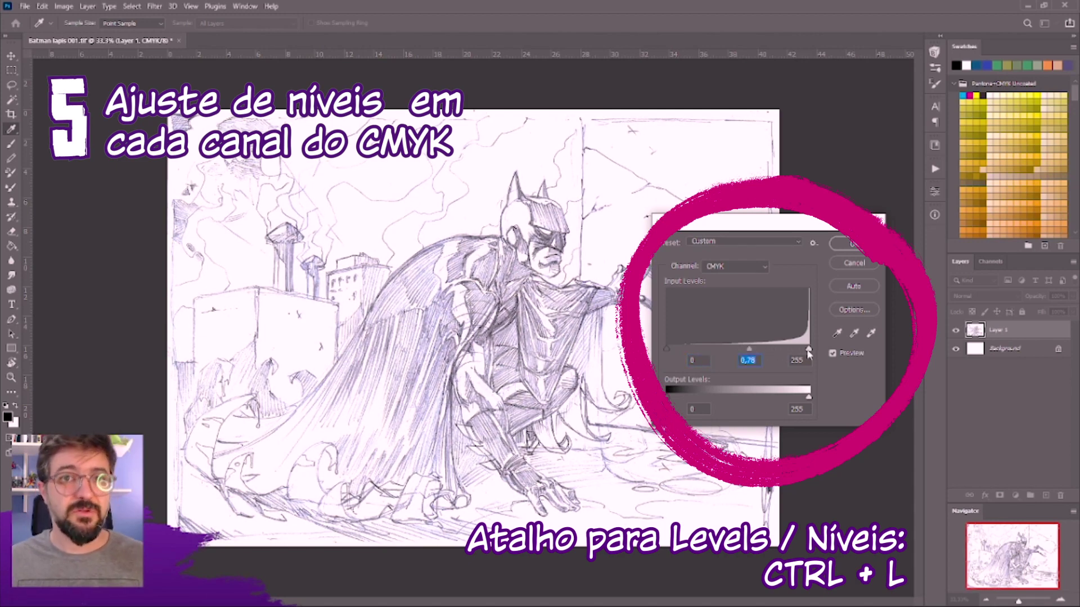
Switch the Levels channel selector to Magenta.
click(764, 268)
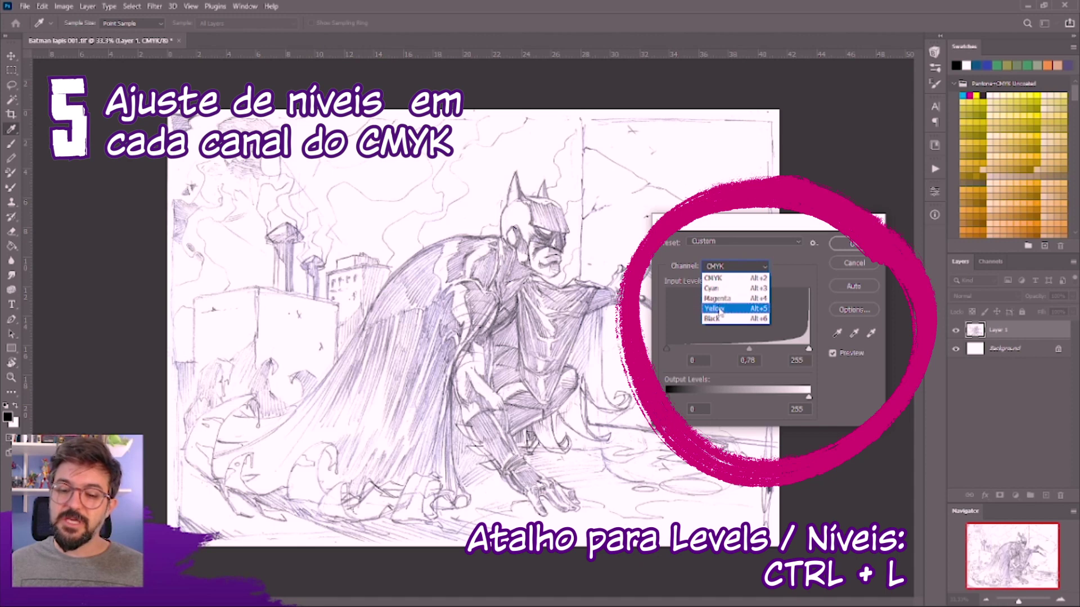
click(742, 287)
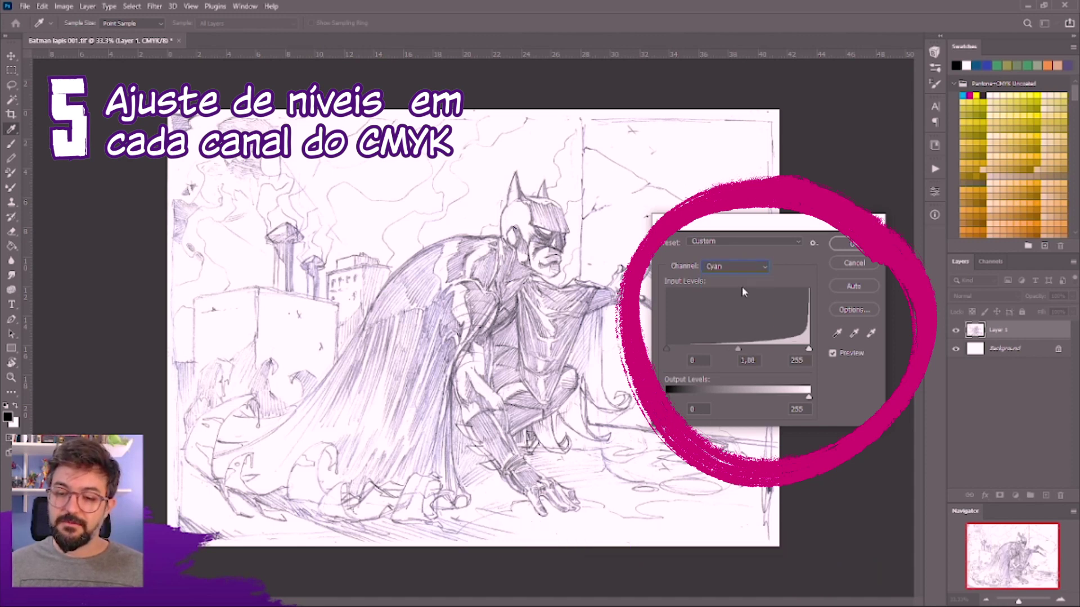
click(747, 266)
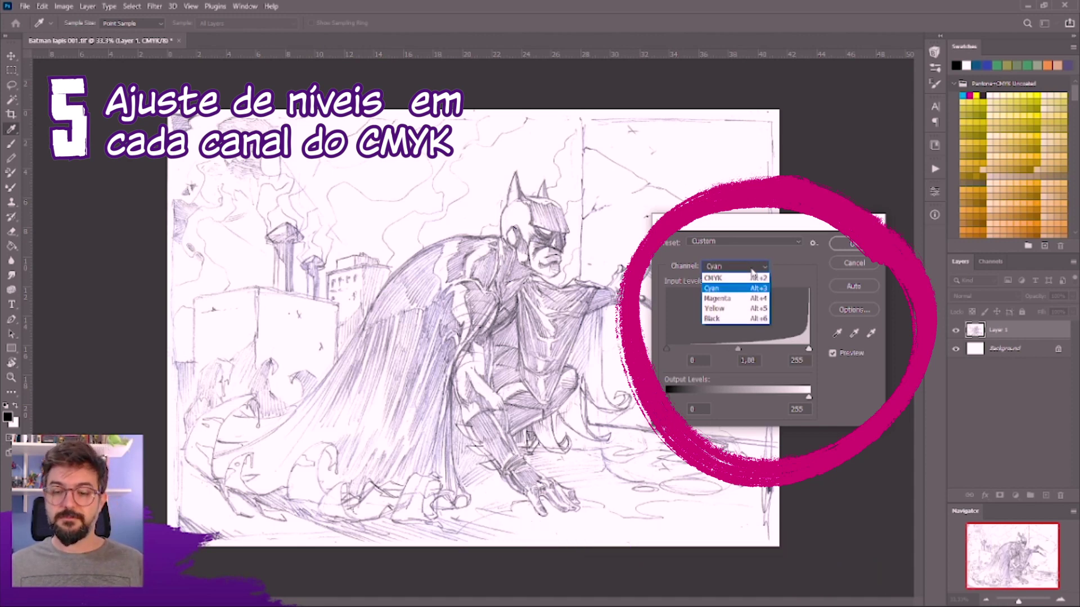
click(736, 298)
click(765, 268)
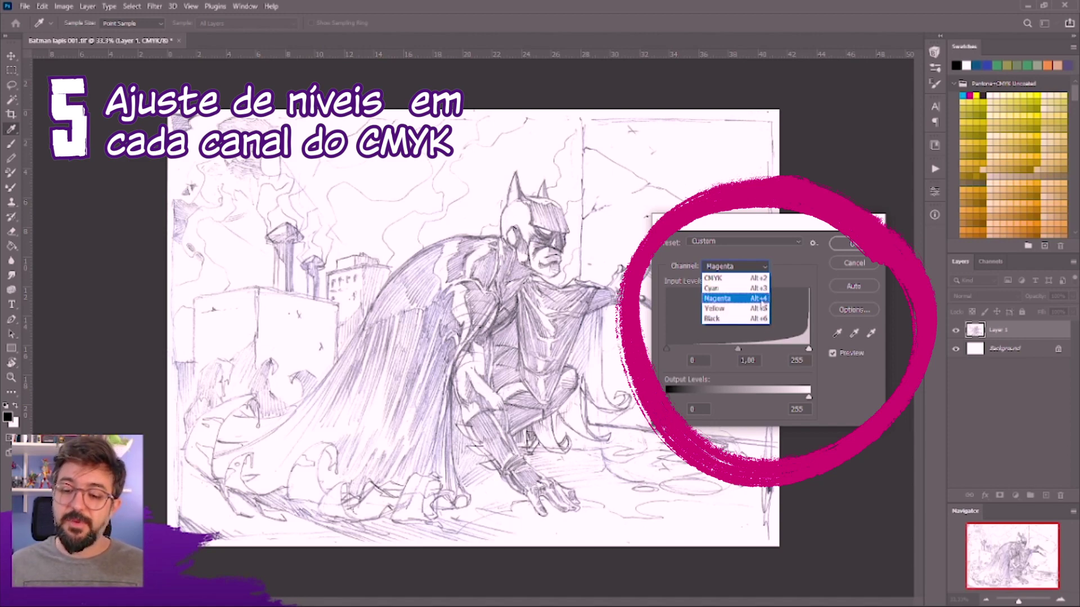
click(761, 301)
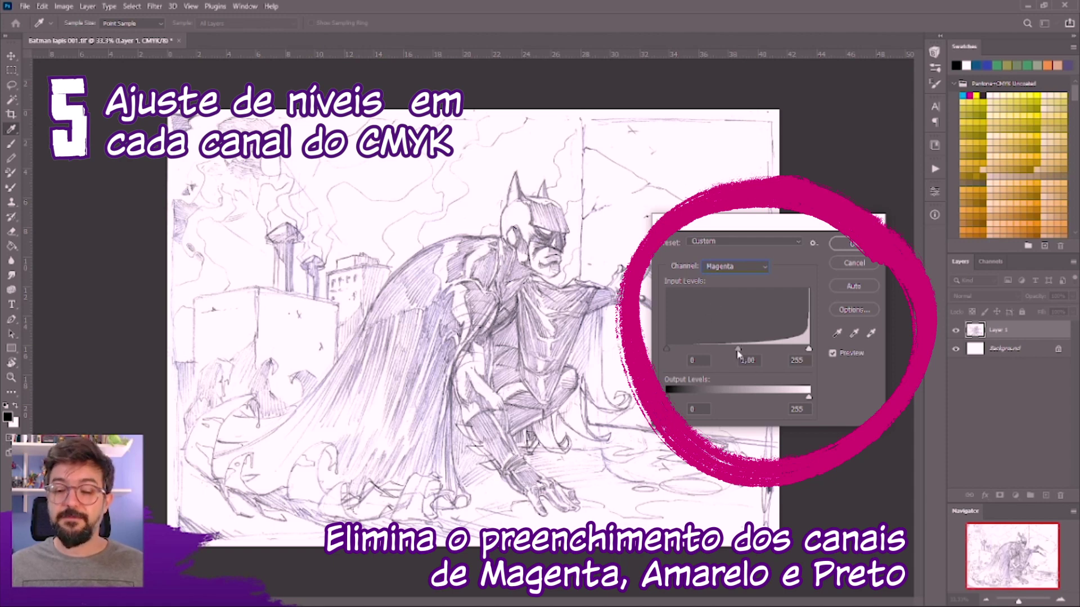
Set the Magenta and Yellow channels to midtone 9.99 and white input 2.
drag(738, 350, 668, 350)
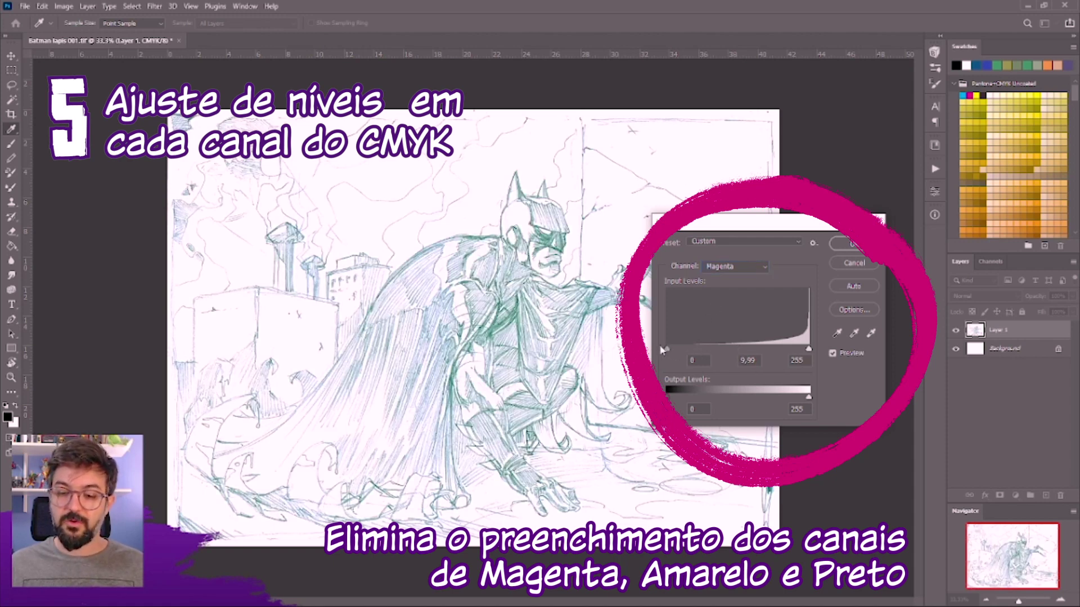
drag(808, 349, 656, 349)
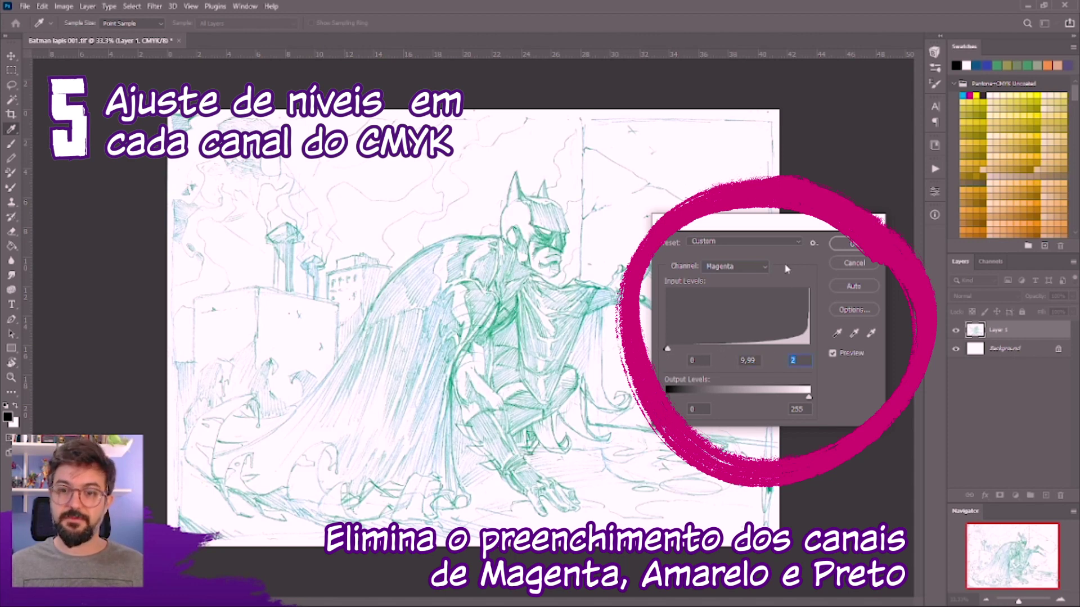
click(736, 266)
click(724, 309)
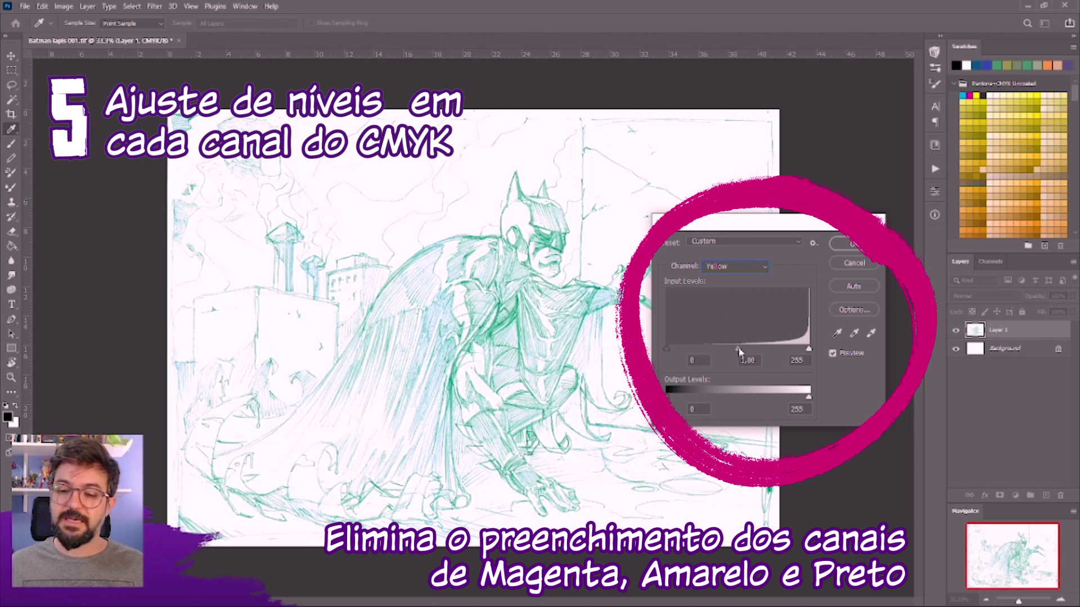
drag(737, 350, 669, 351)
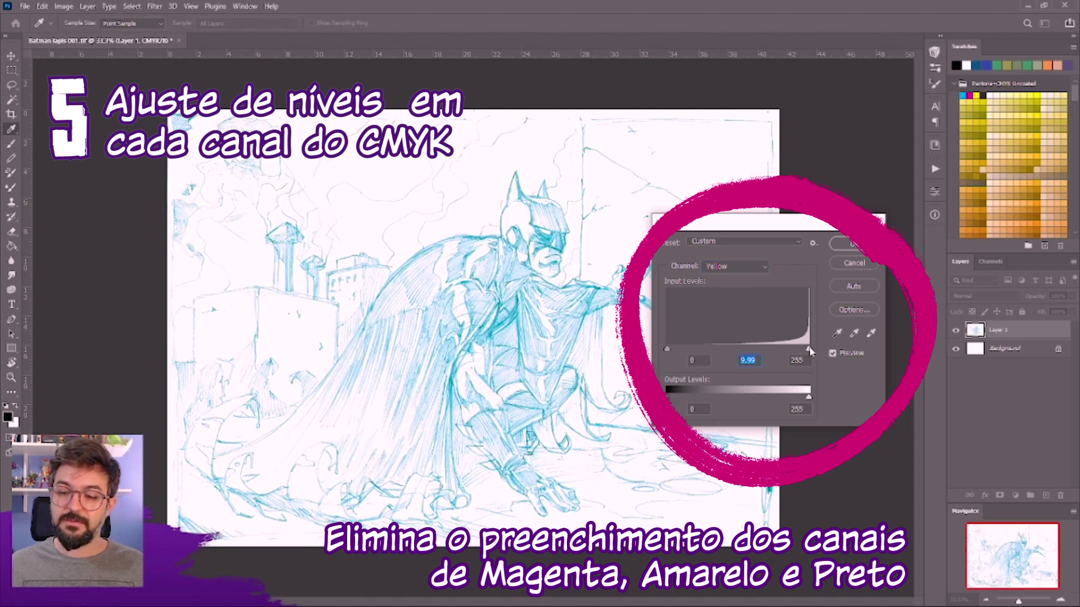
drag(808, 350, 667, 350)
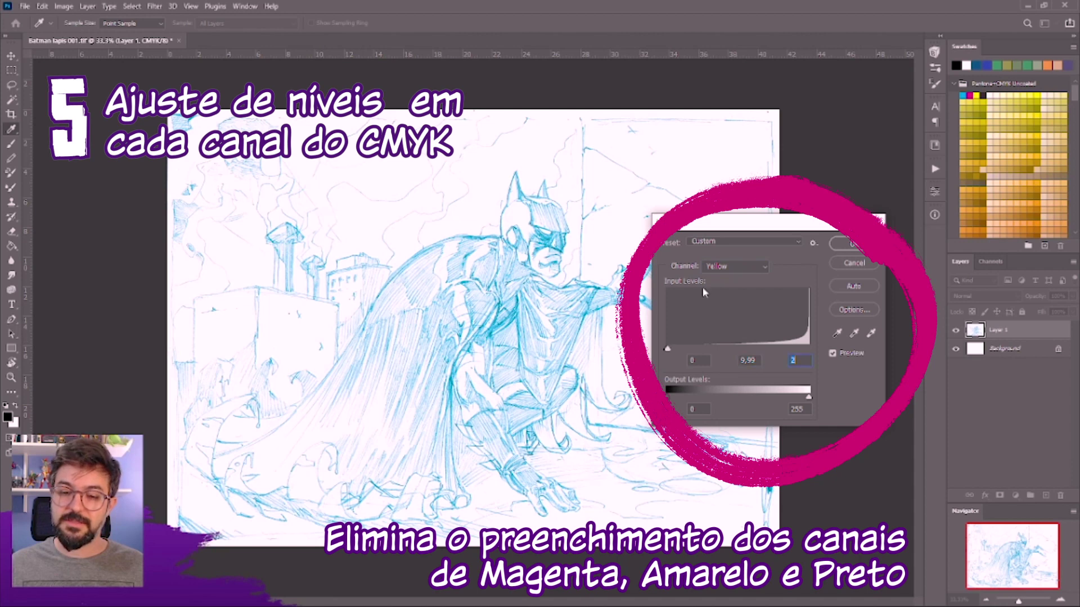
Give the Black channel midtone 9.99 and white input 2, then apply Levels.
click(730, 266)
click(731, 318)
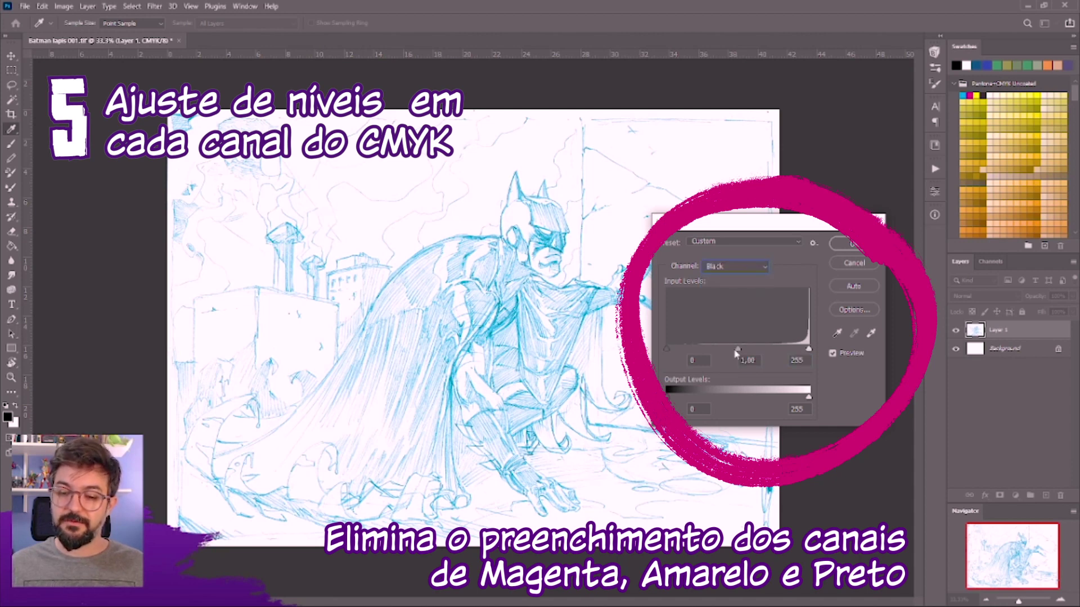
drag(738, 350, 667, 350)
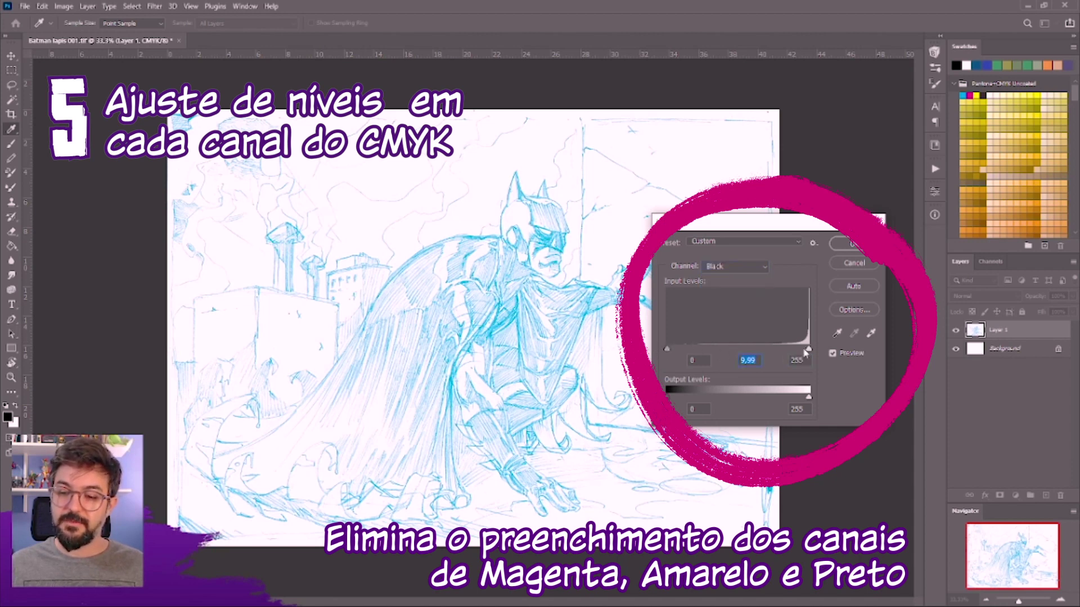
drag(809, 350, 667, 350)
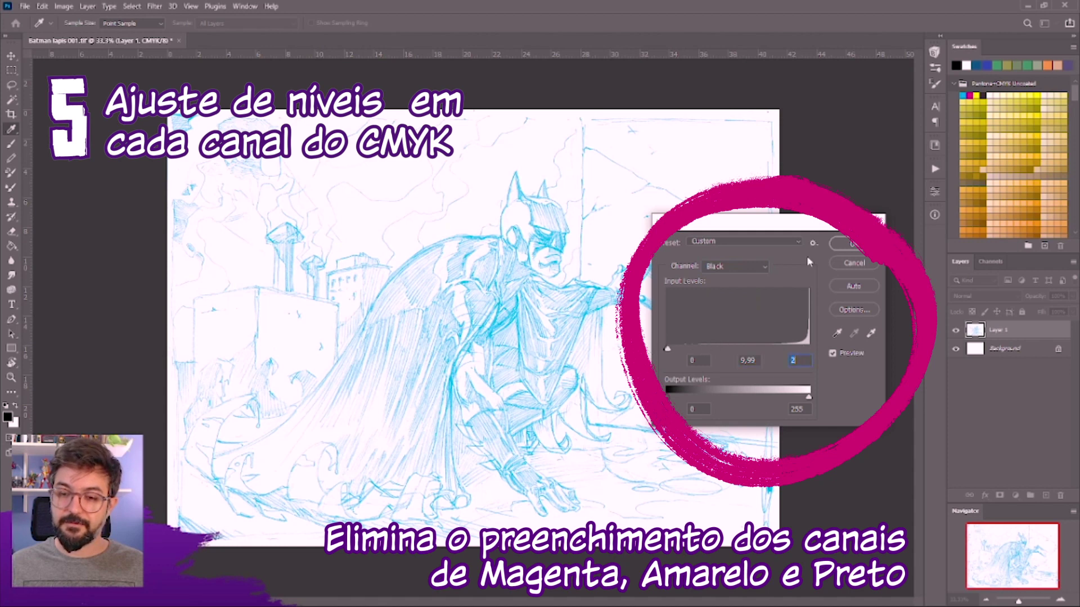
click(852, 245)
key(z)
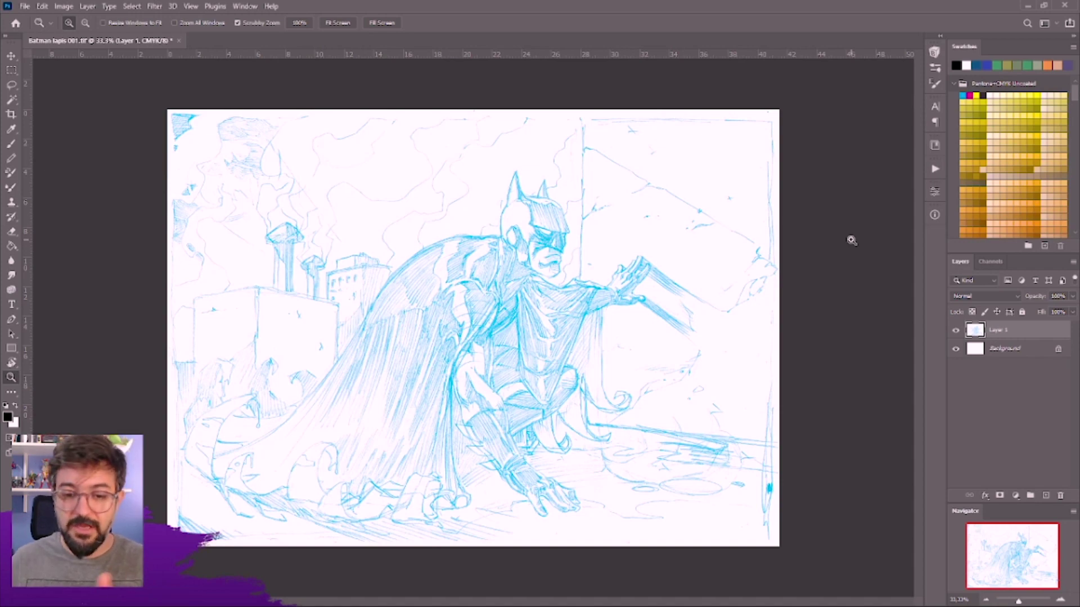
Zoom in on Batman's head and upper body, then back out slightly.
click(610, 248)
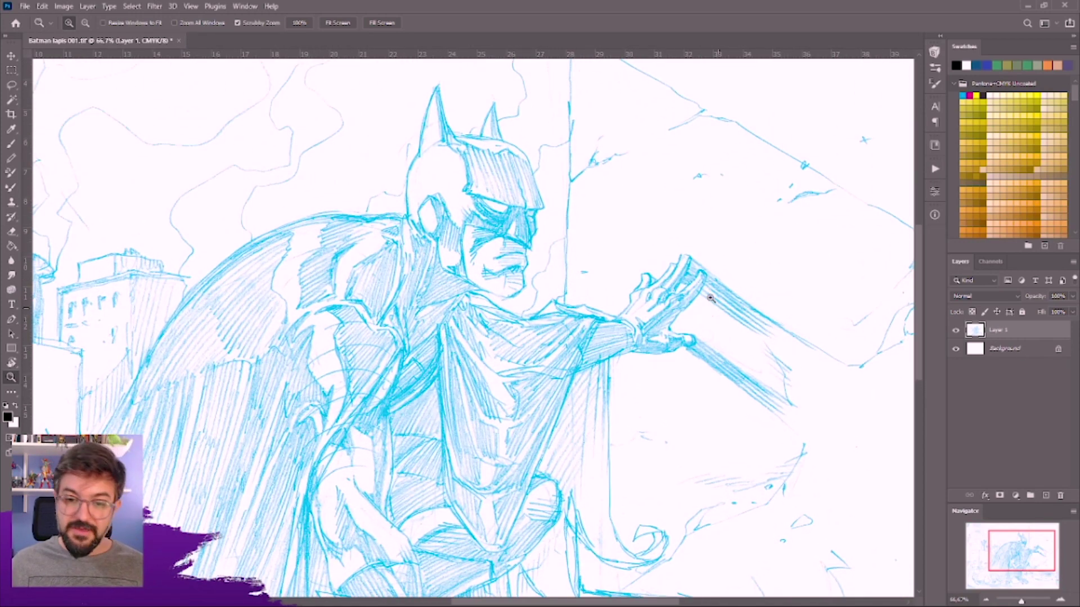
key(v)
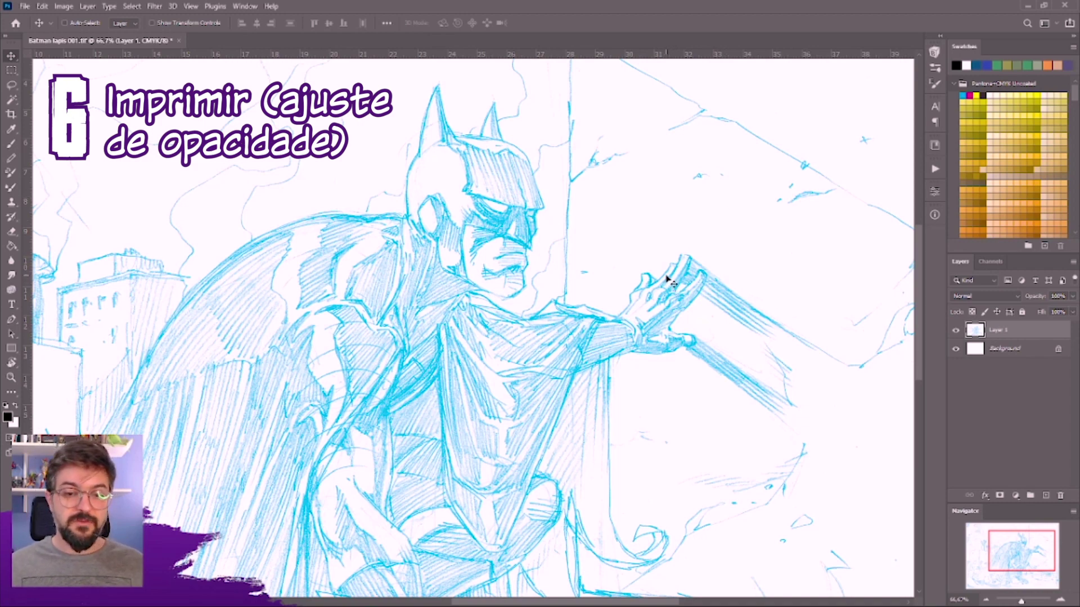
scroll(669, 281, down, 2)
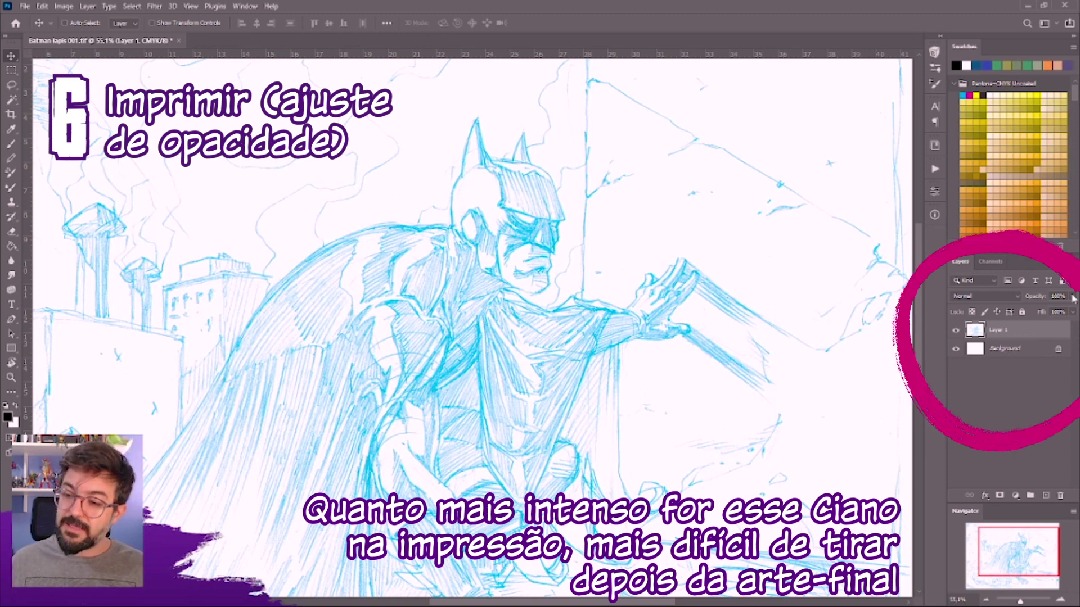
Set the cyan sketch layer's opacity to 40%.
click(1072, 297)
drag(1038, 310, 1051, 312)
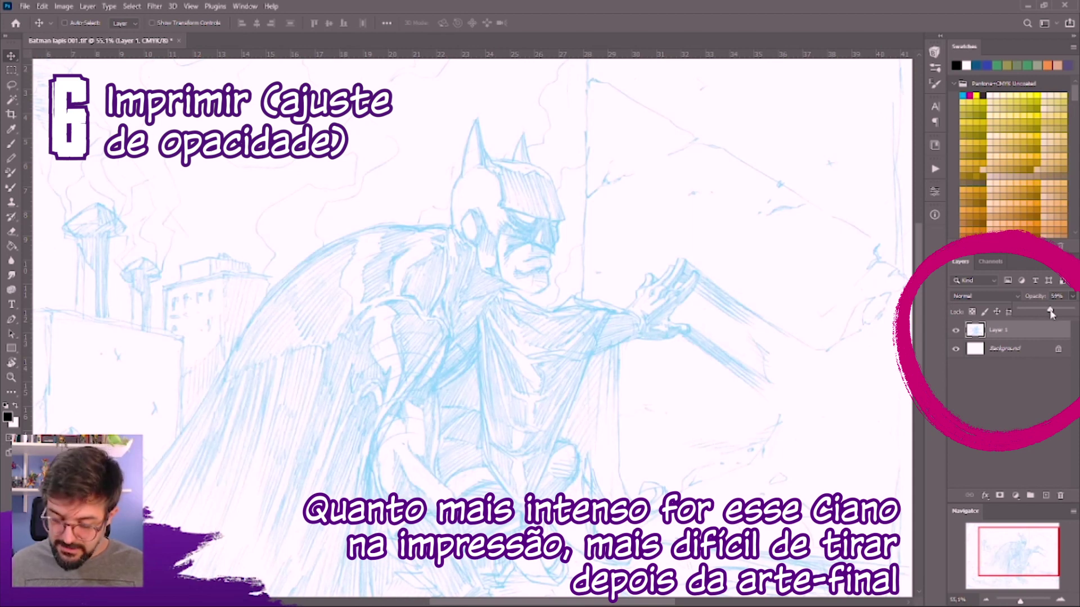
click(1055, 296)
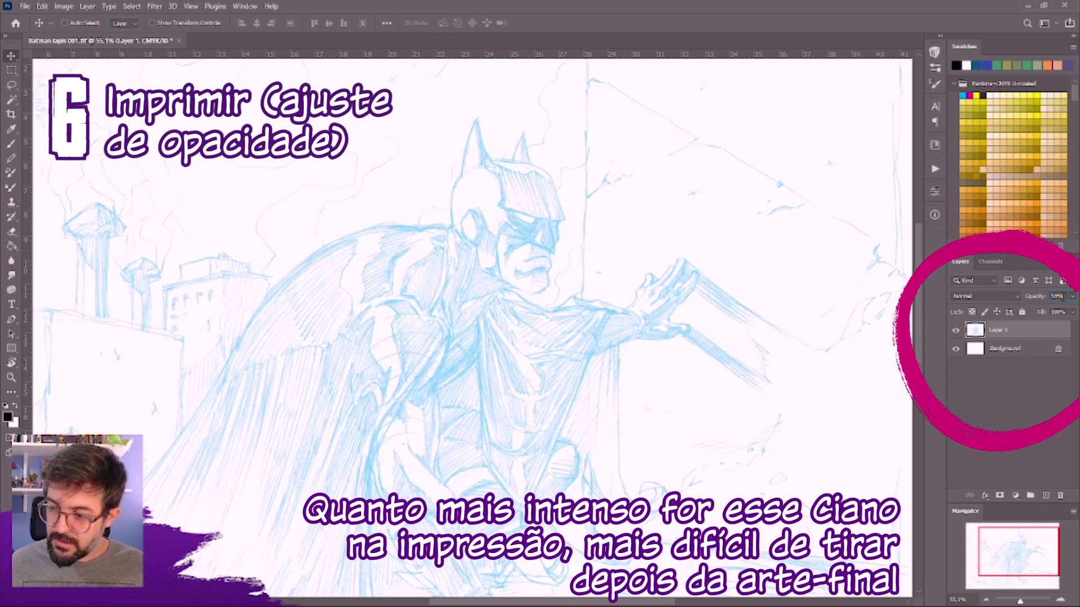
text(40)
key(Return)
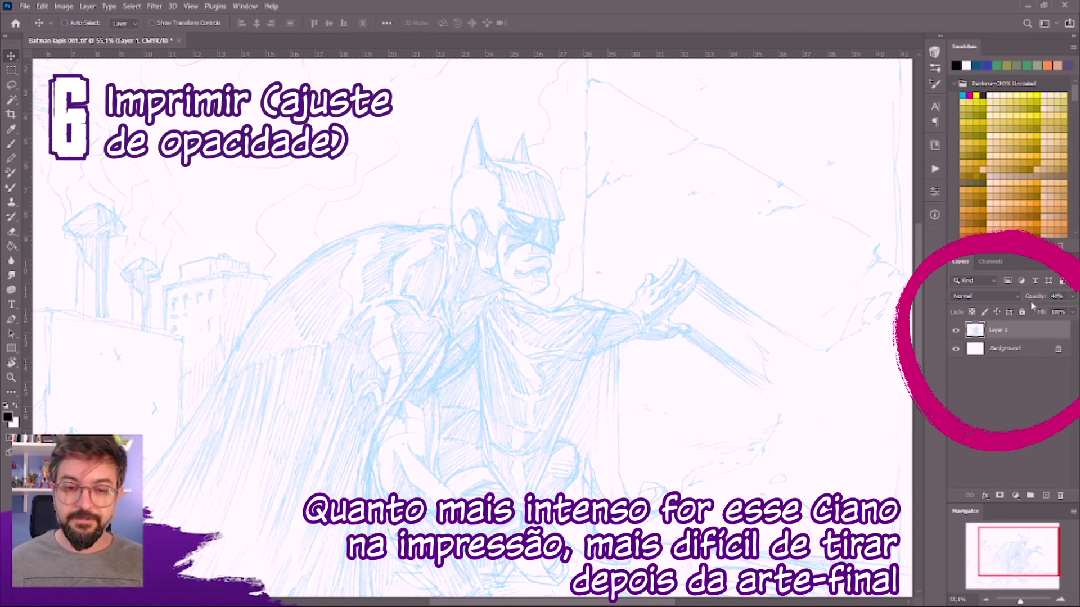
Zoom in to 200% on Batman's face.
key(z)
alt+click(542, 330)
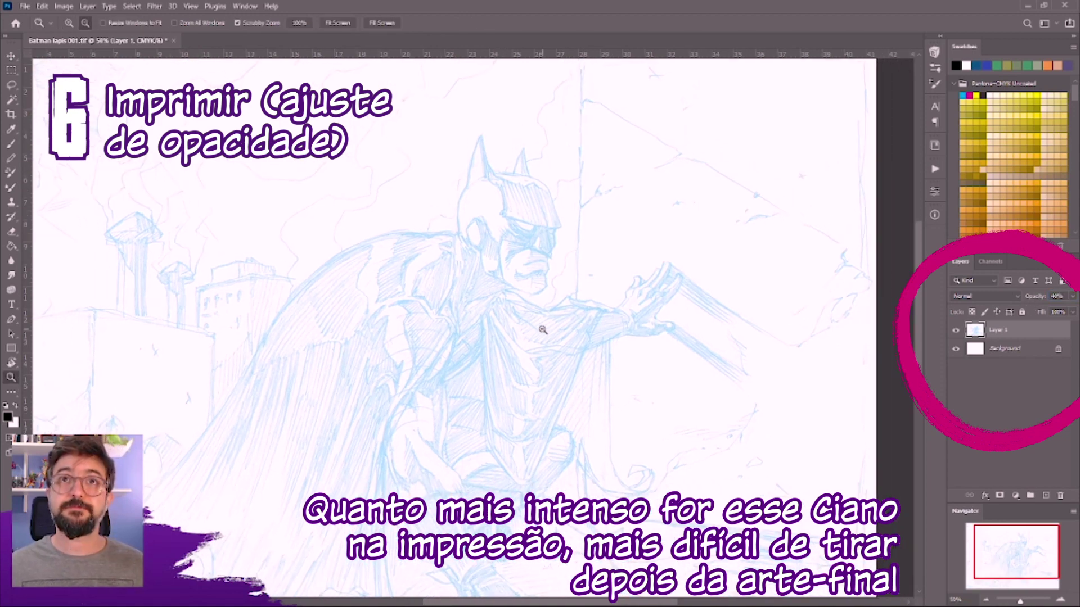
click(572, 294)
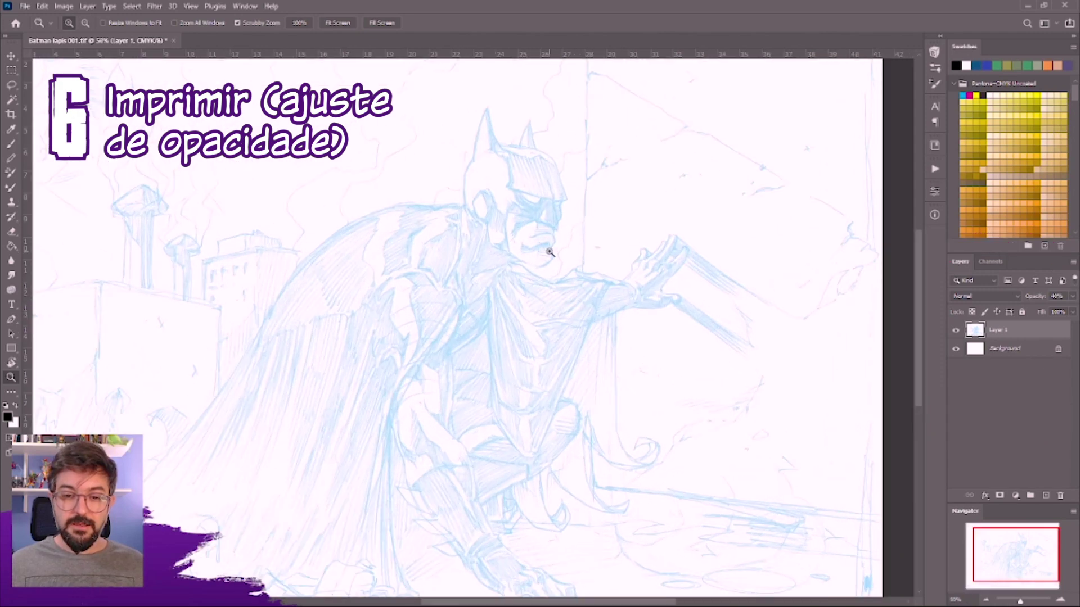
drag(550, 252, 561, 336)
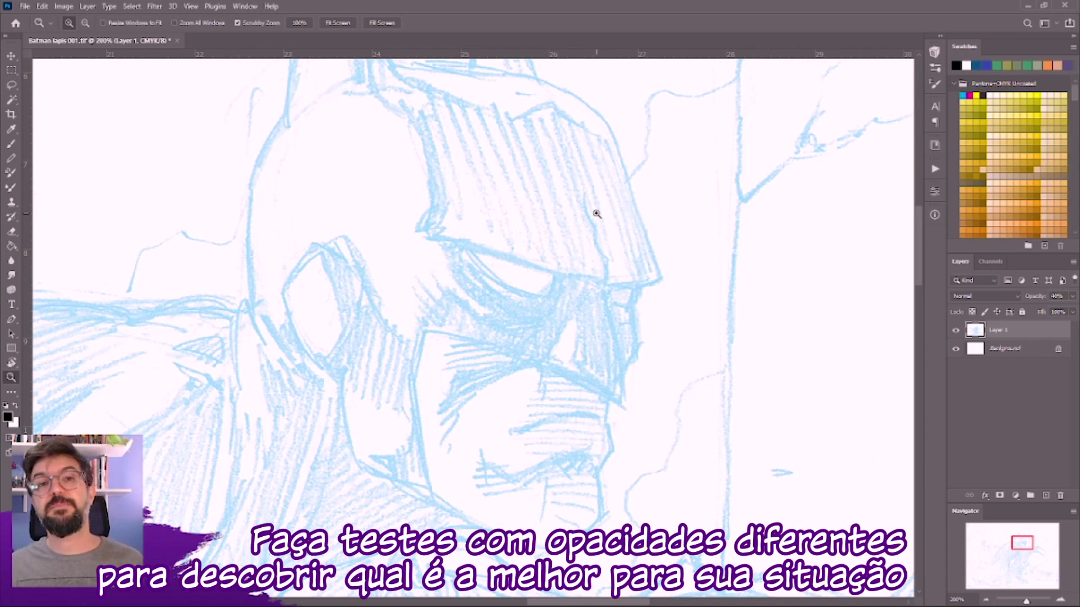
Restore the Layer 1 pencil sketch to 100% opacity and deselect the layer.
click(1073, 296)
drag(1037, 315, 1024, 313)
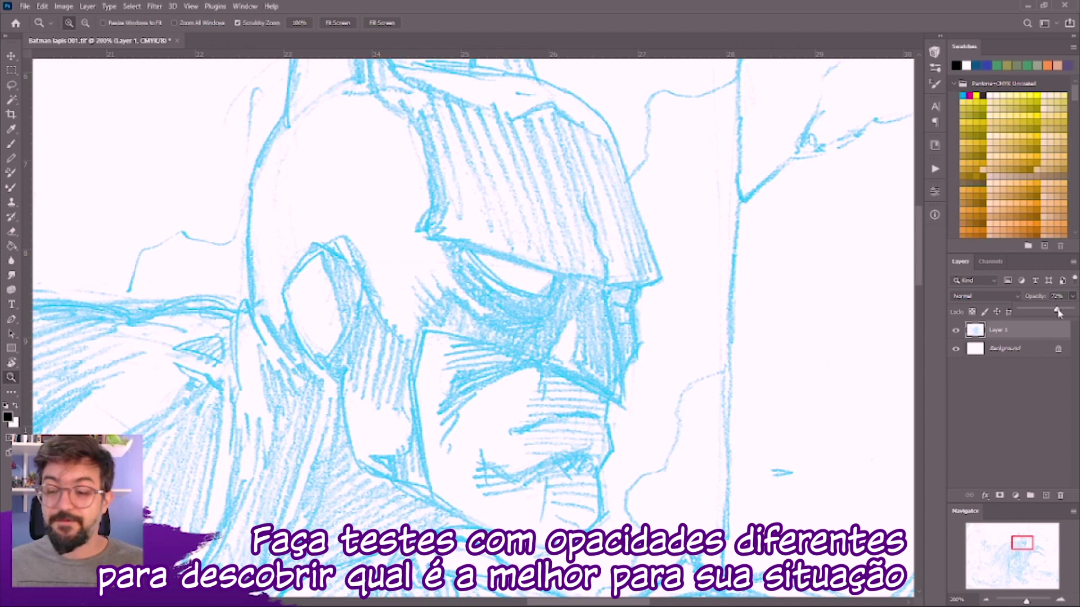
mouse_move(1058, 313)
mouse_down()
mouse_move(1071, 310)
mouse_move(1036, 311)
mouse_up()
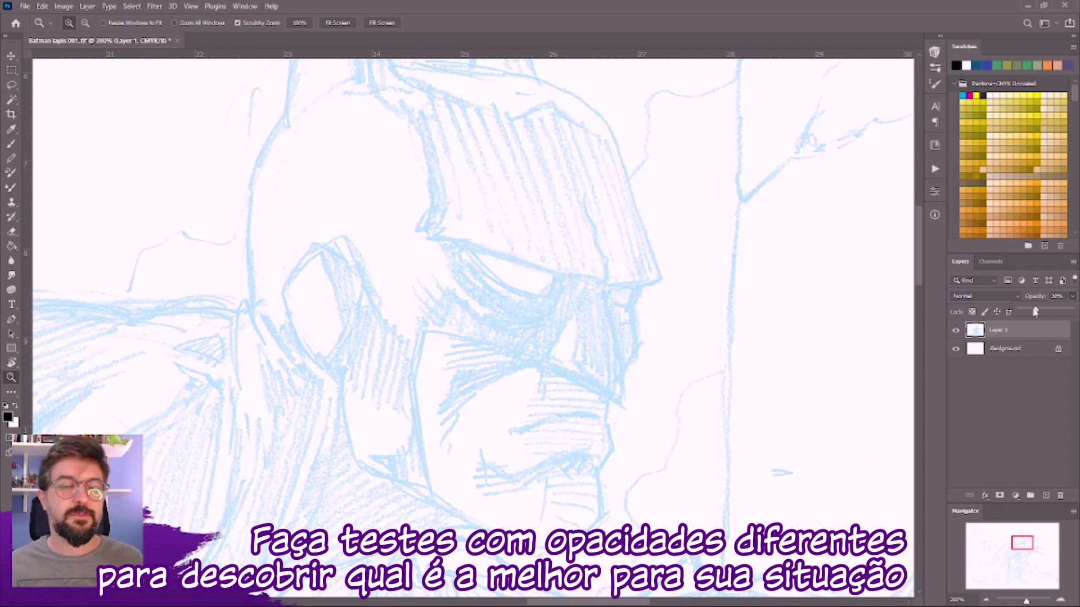
click(1007, 384)
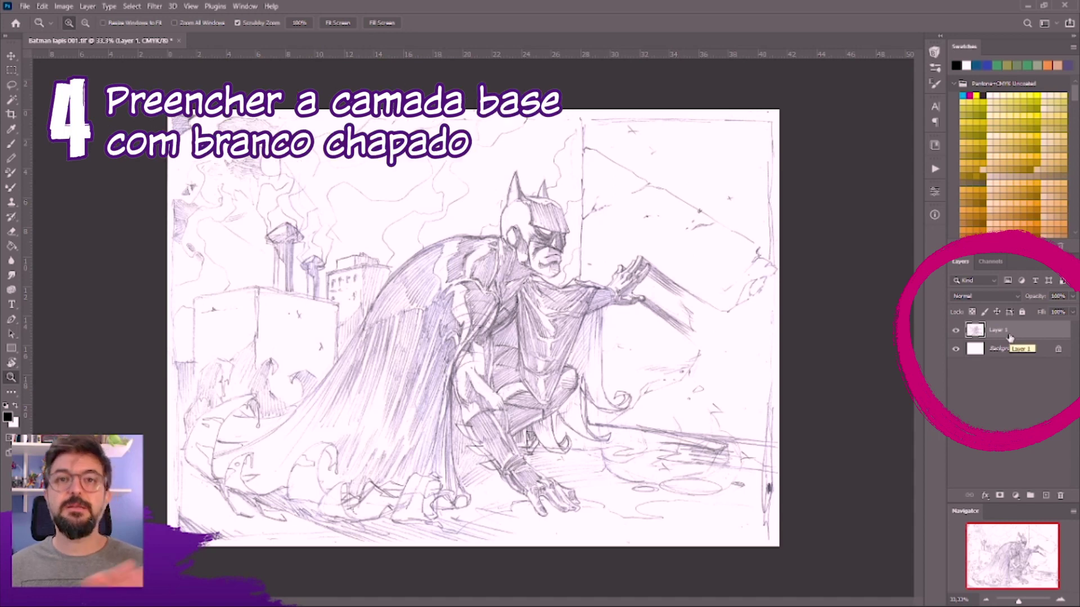
Add an empty Layer 2 and set the foreground colour to pure cyan C100 M0 Y0 K0.
click(1046, 496)
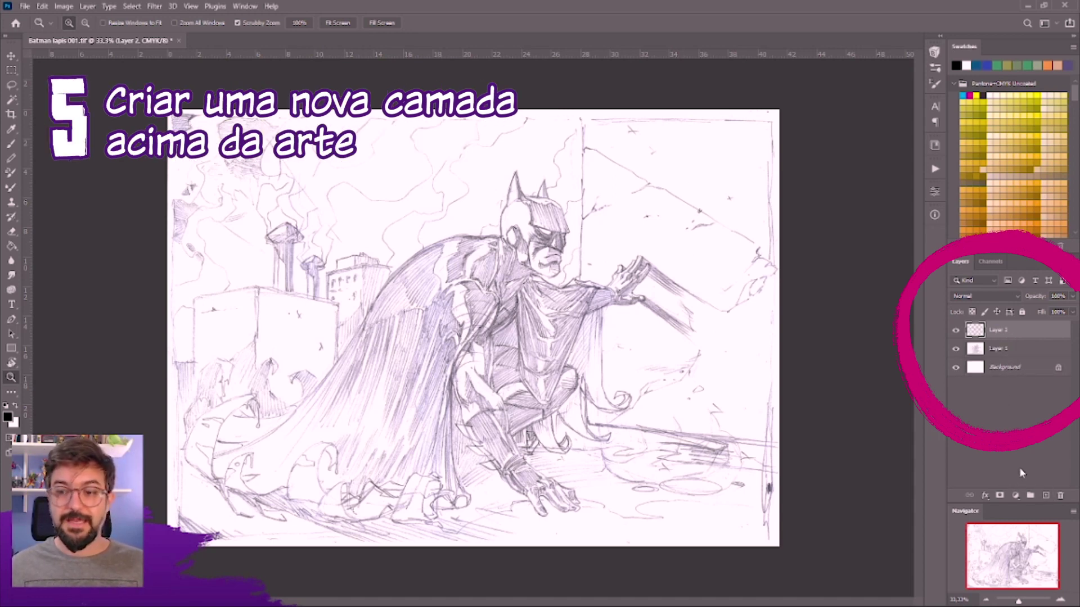
click(963, 94)
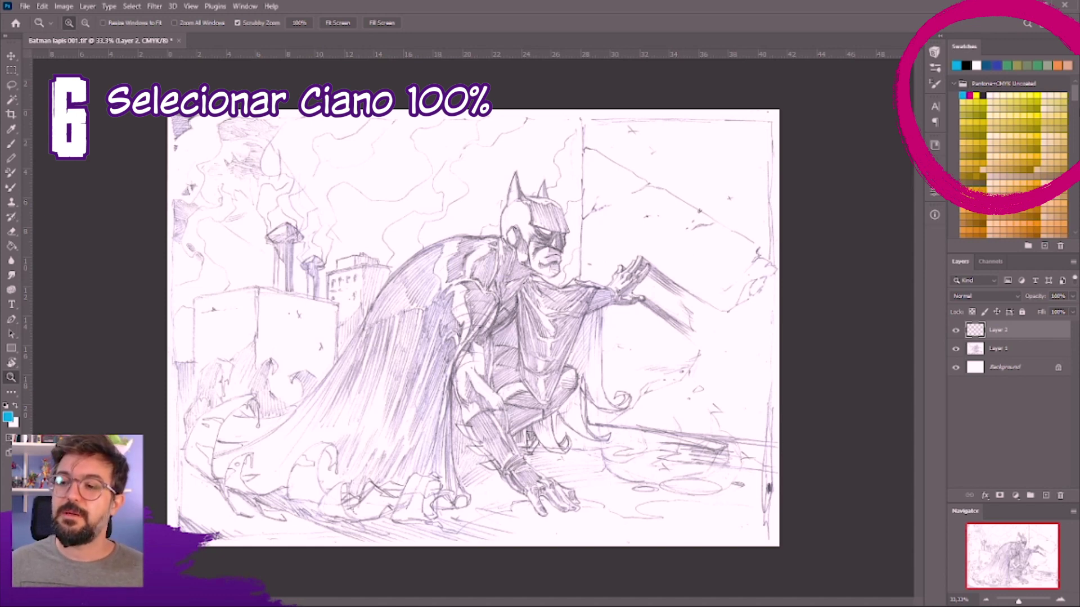
scroll(1013, 158, down, 5)
scroll(1013, 158, up, 4)
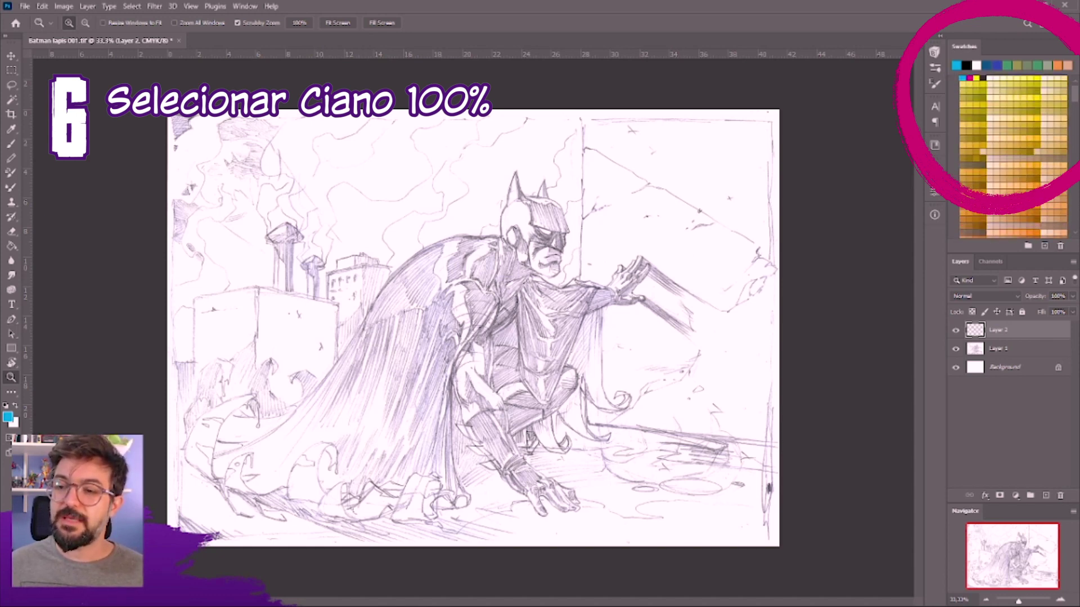
scroll(984, 90, up, 1)
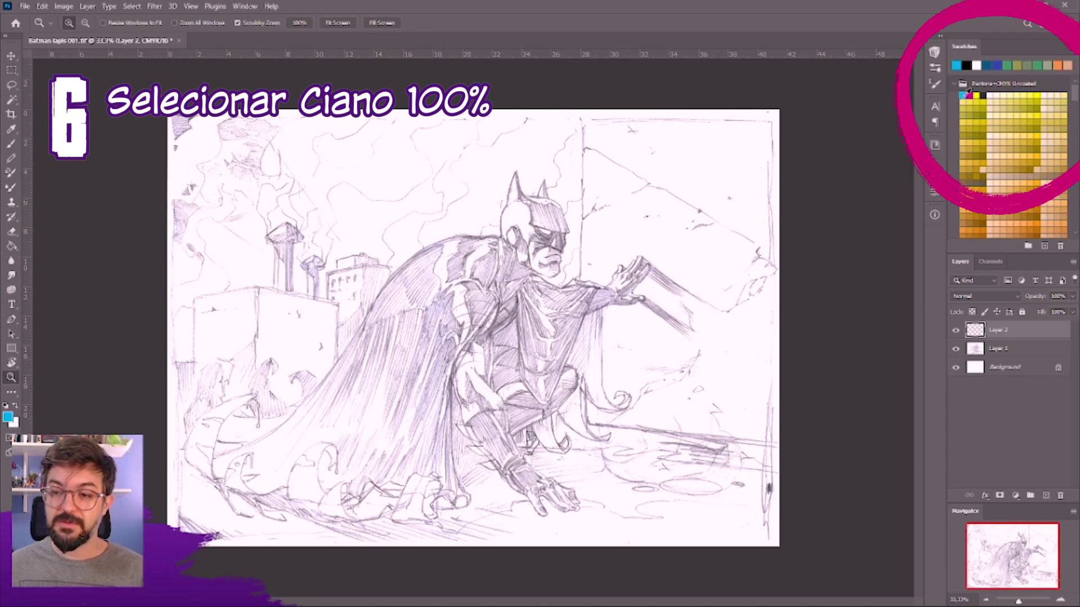
click(9, 418)
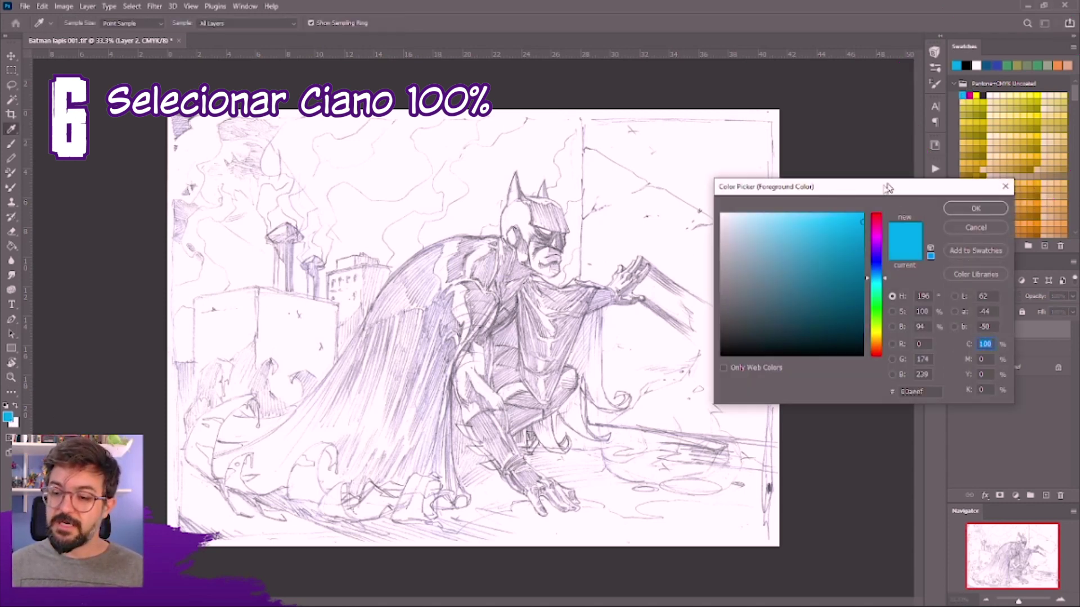
drag(891, 188, 512, 179)
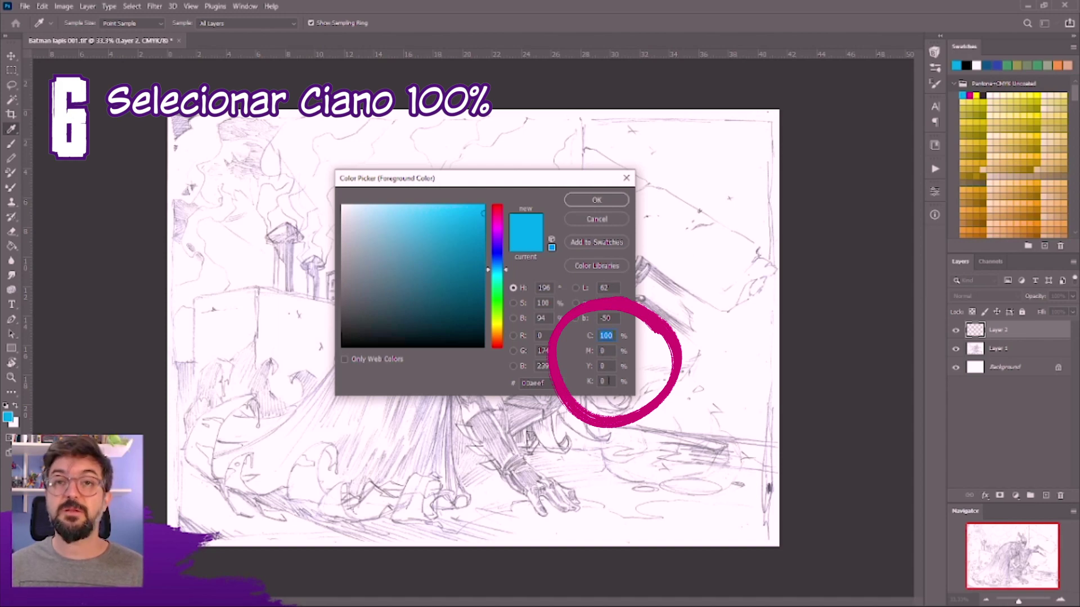
click(596, 200)
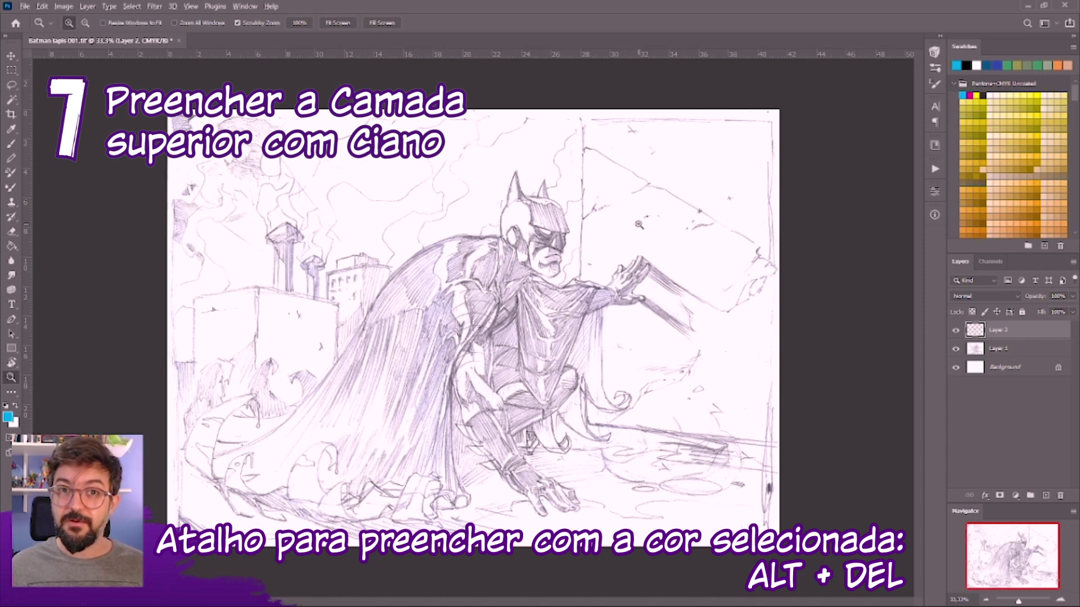
Fill Layer 2 with solid foreground cyan and bring up its blend mode list.
key(alt+Delete)
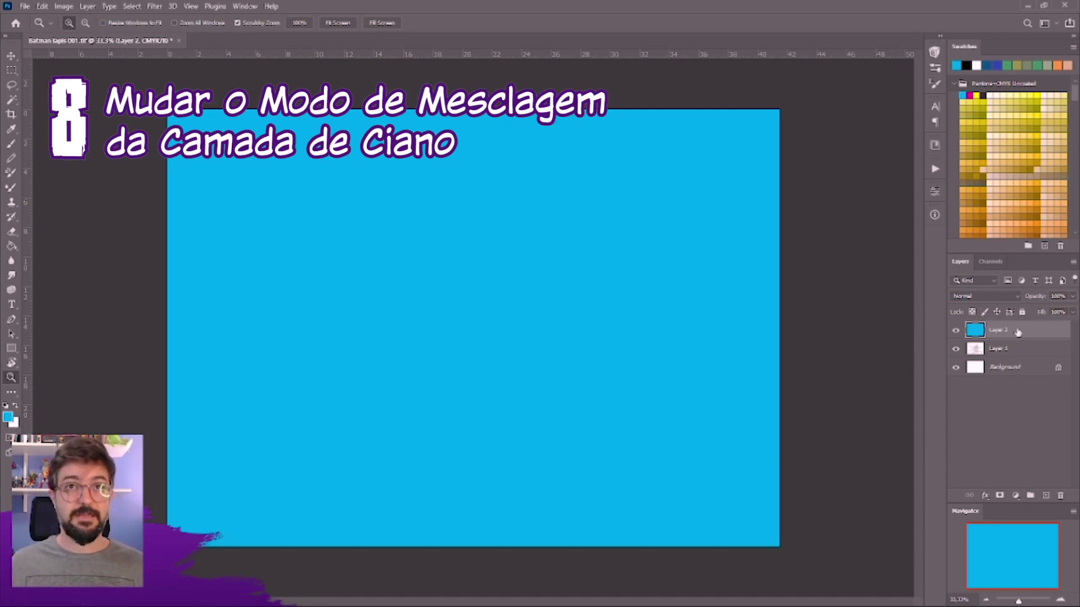
click(1018, 296)
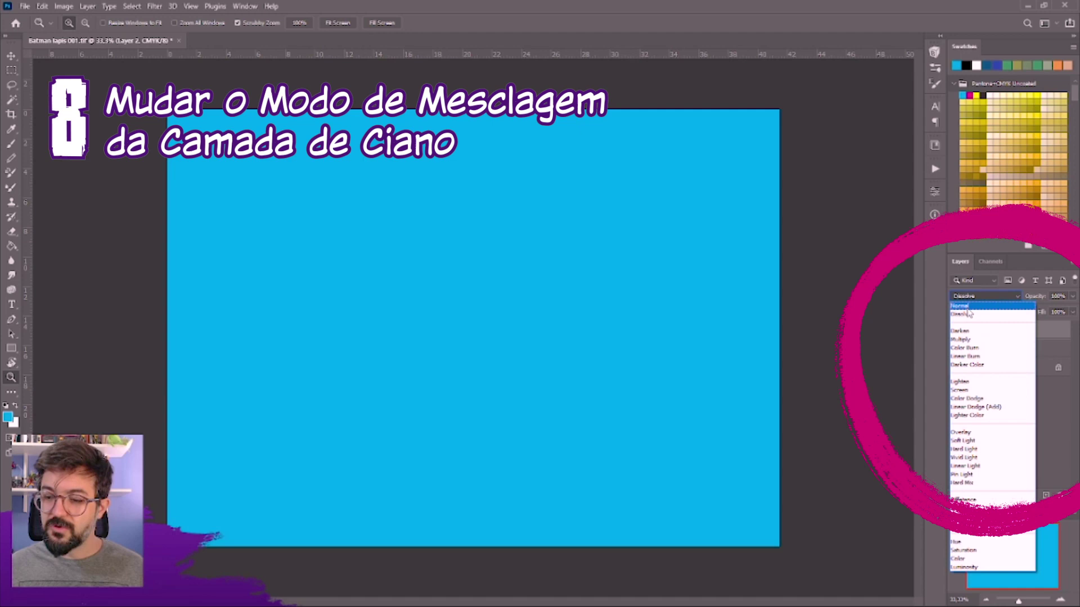
Step Layer 2's blend mode past Darken, Multiply, Color Burn and Linear Burn to Lighten.
click(968, 313)
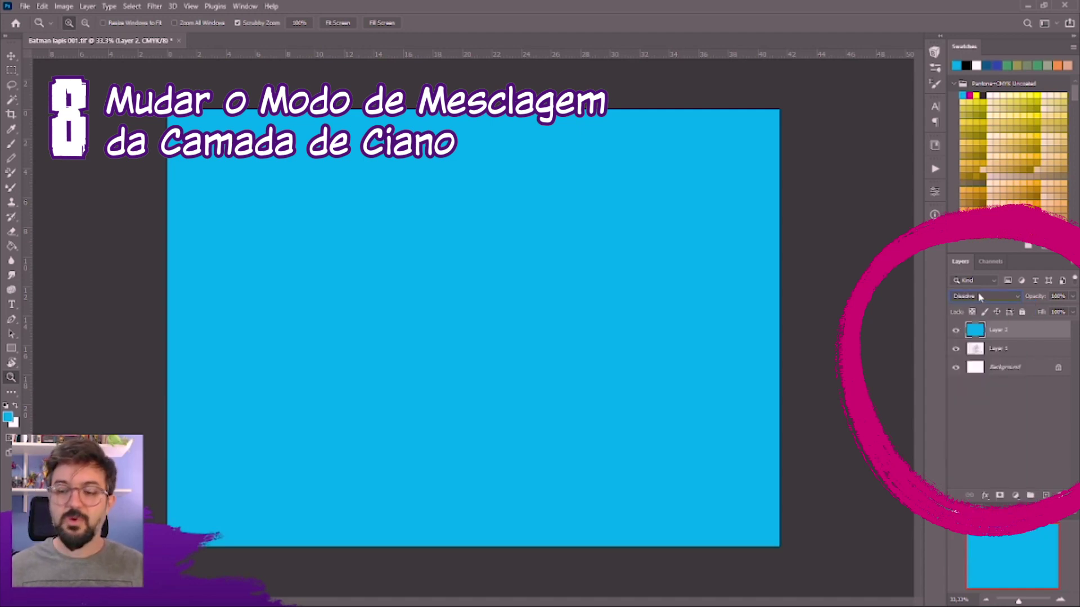
scroll(979, 297, down, 1)
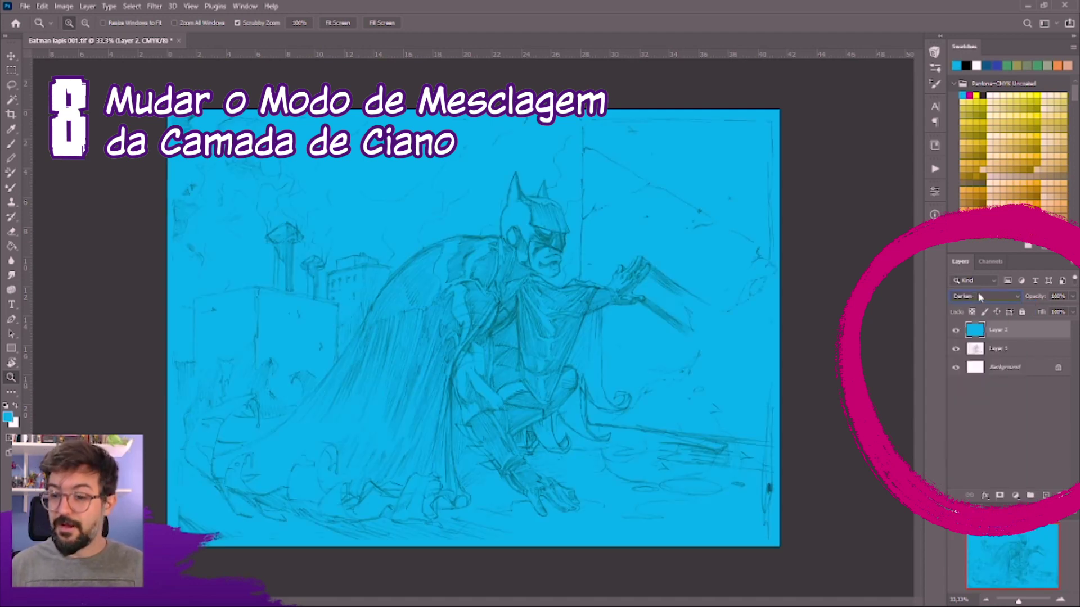
scroll(979, 297, down, 1)
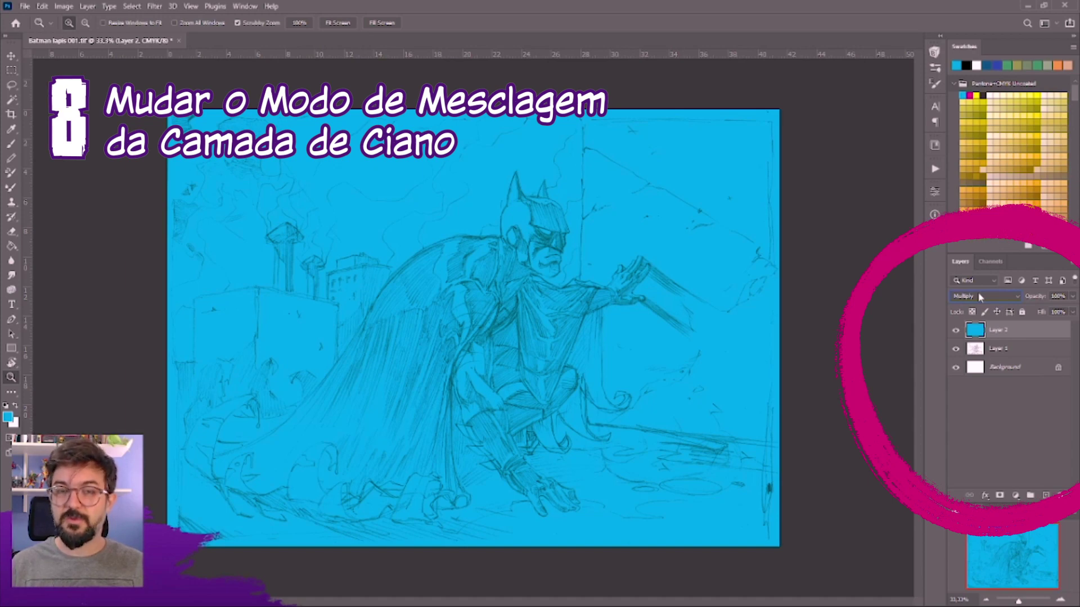
scroll(979, 297, down, 1)
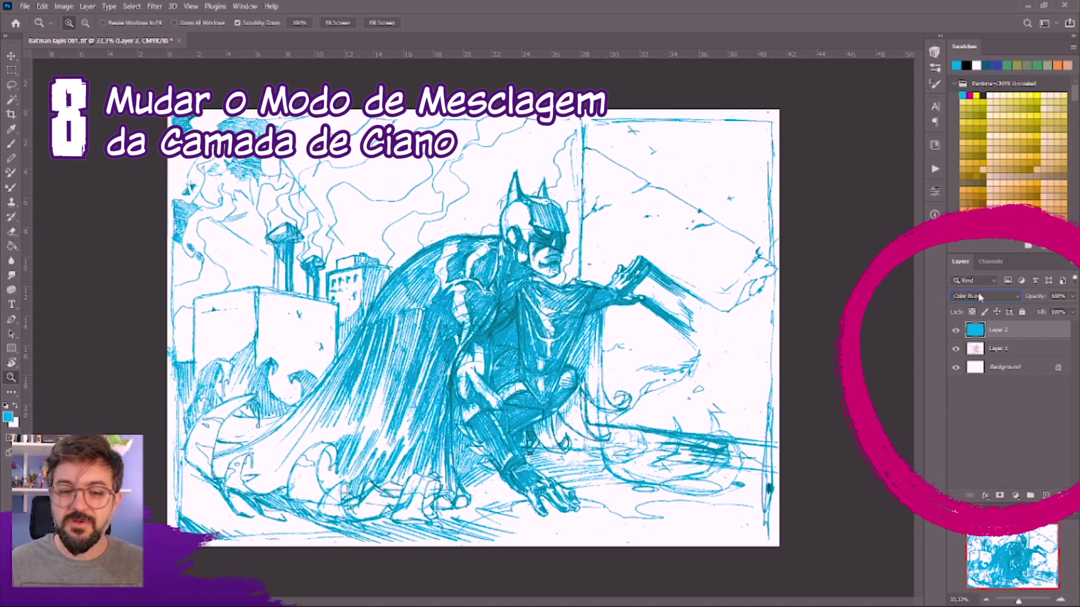
scroll(979, 297, down, 1)
scroll(979, 297, down, 2)
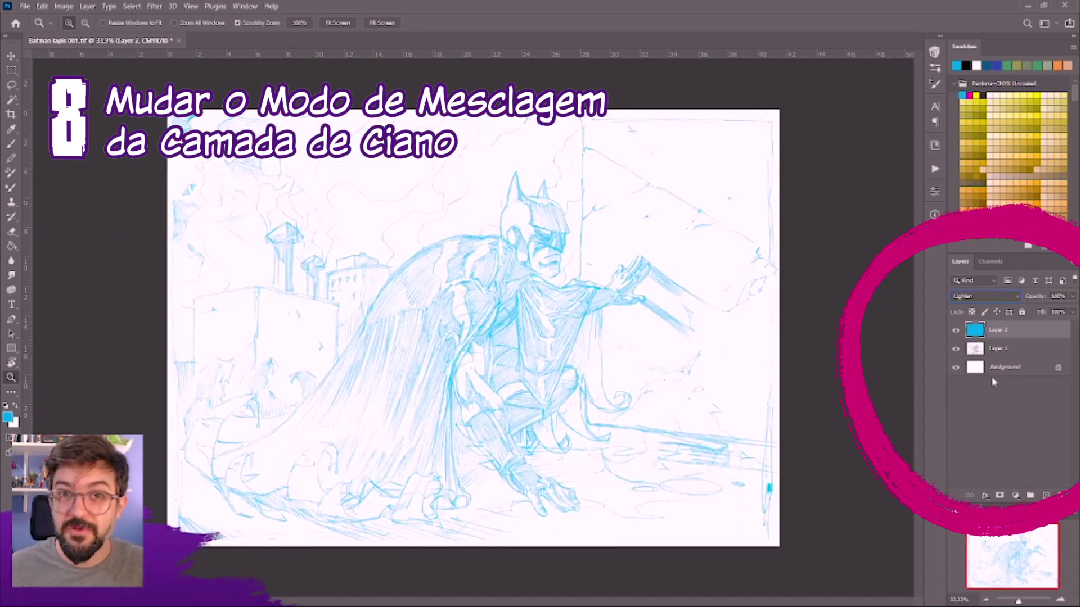
Preview the cyan layer in Screen, Color Dodge, Linear Dodge, Lighter Color, Overlay, Soft Light and Hard Light.
key(Down)
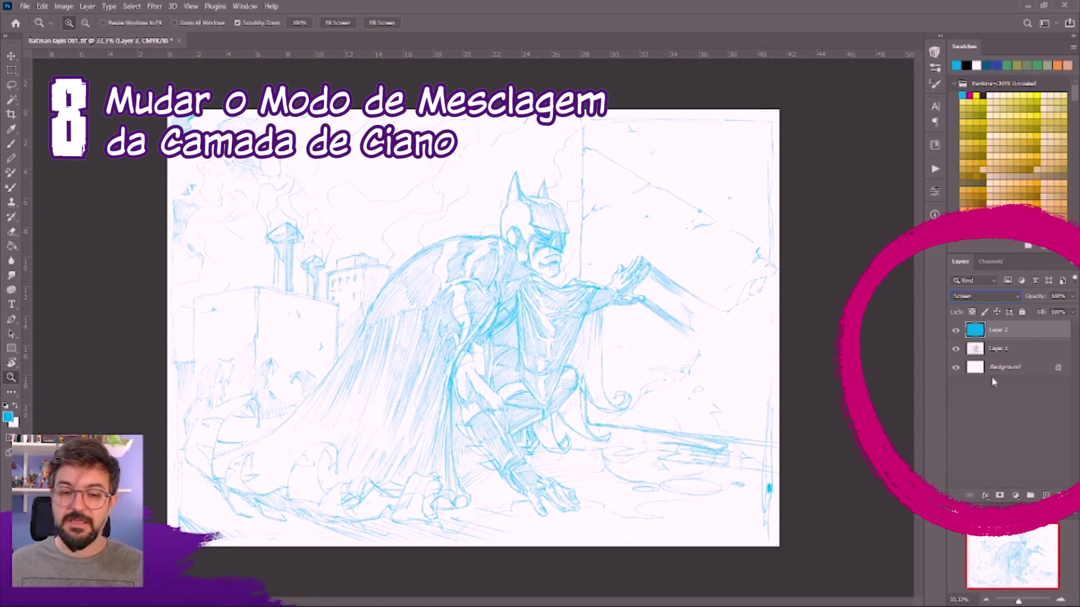
key(Up)
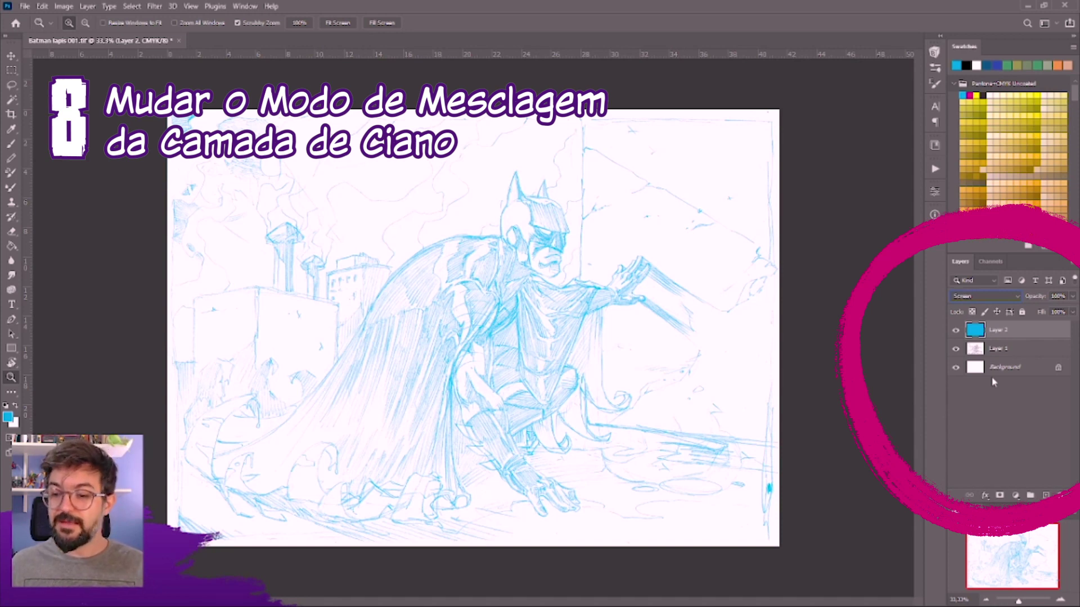
key(Down)
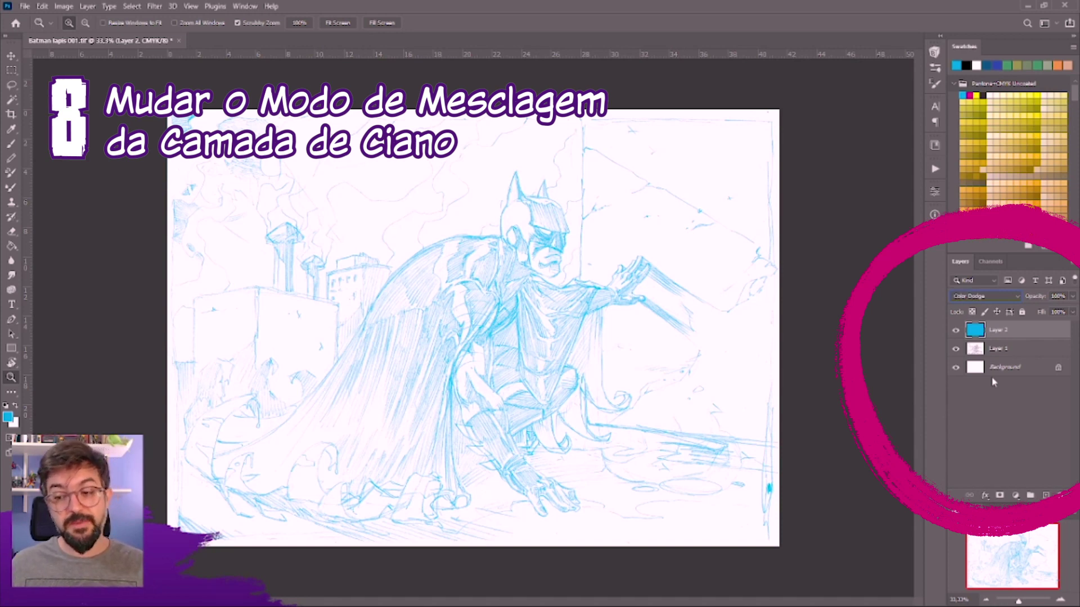
key(Down)
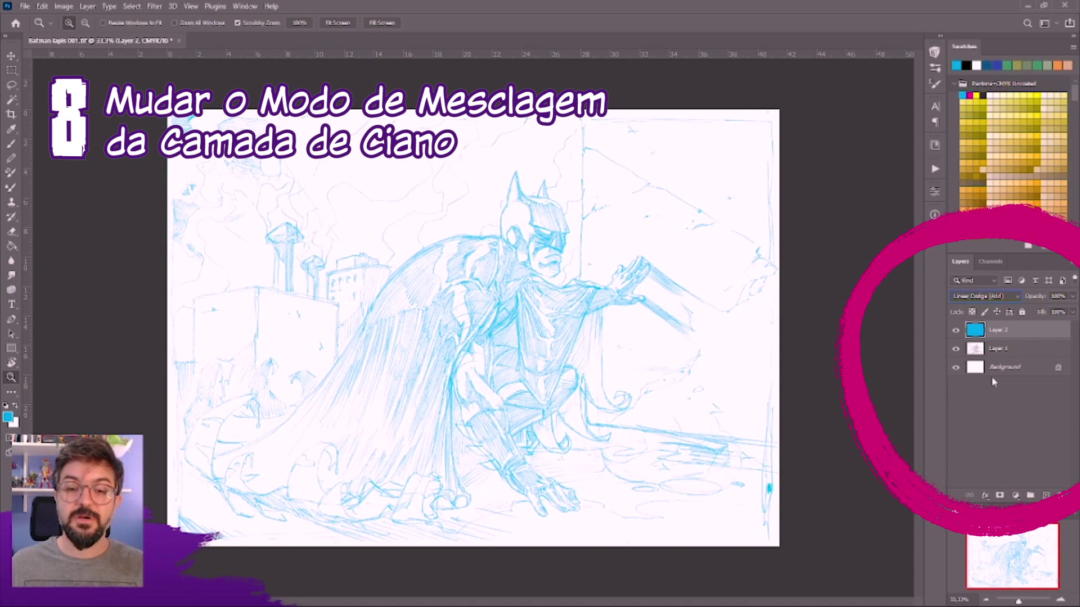
key(Down)
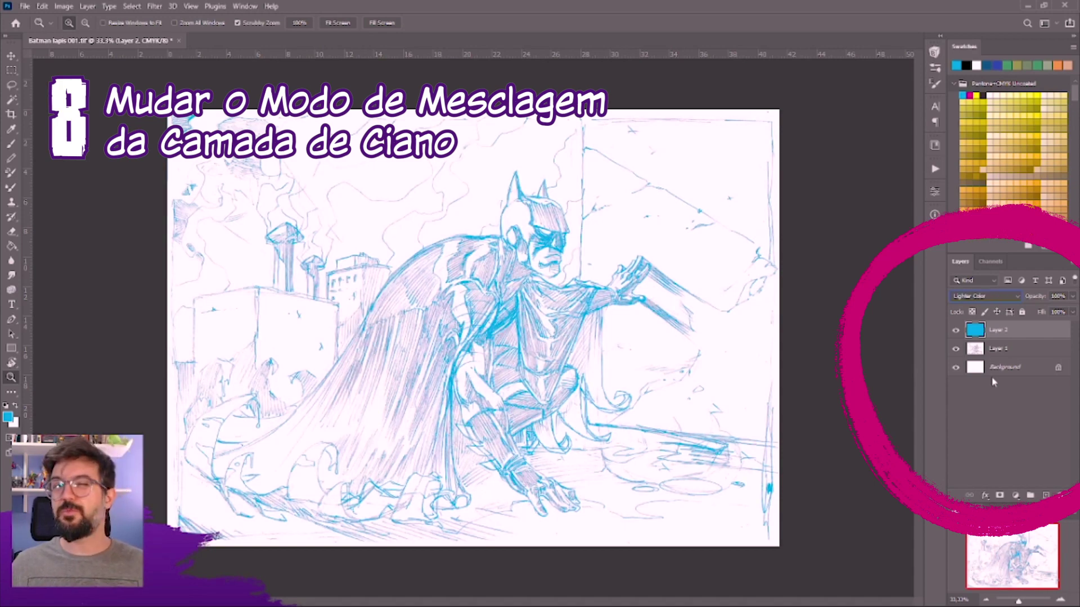
key(Down)
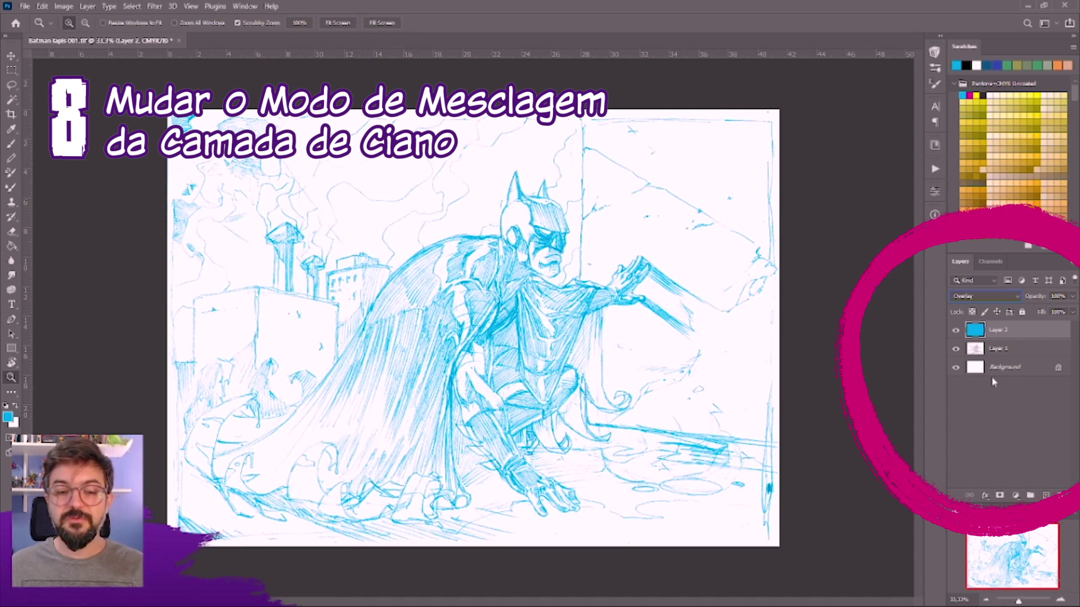
key(Down)
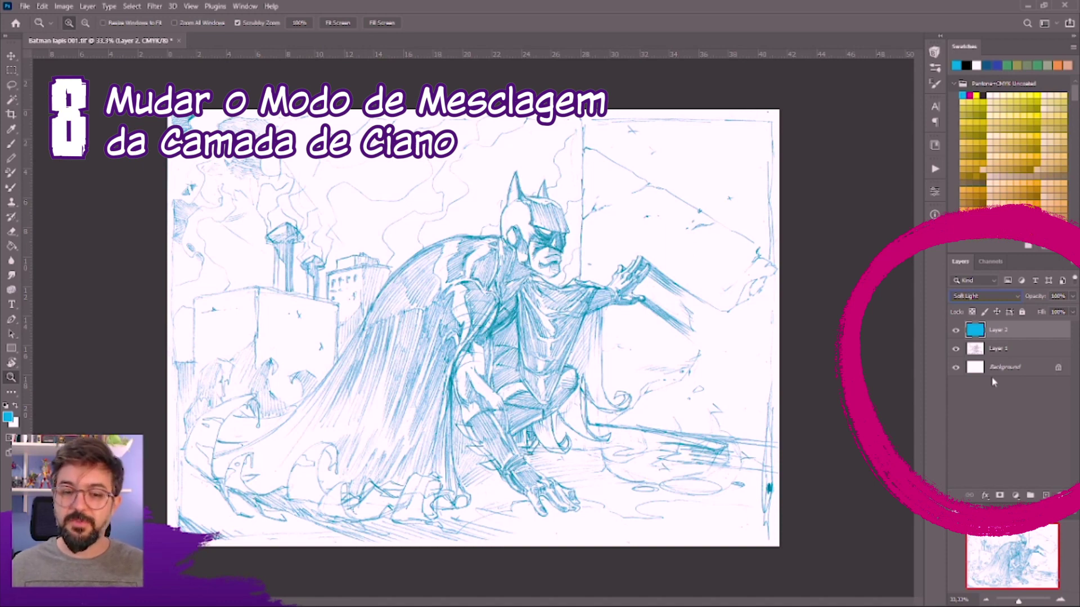
key(Down)
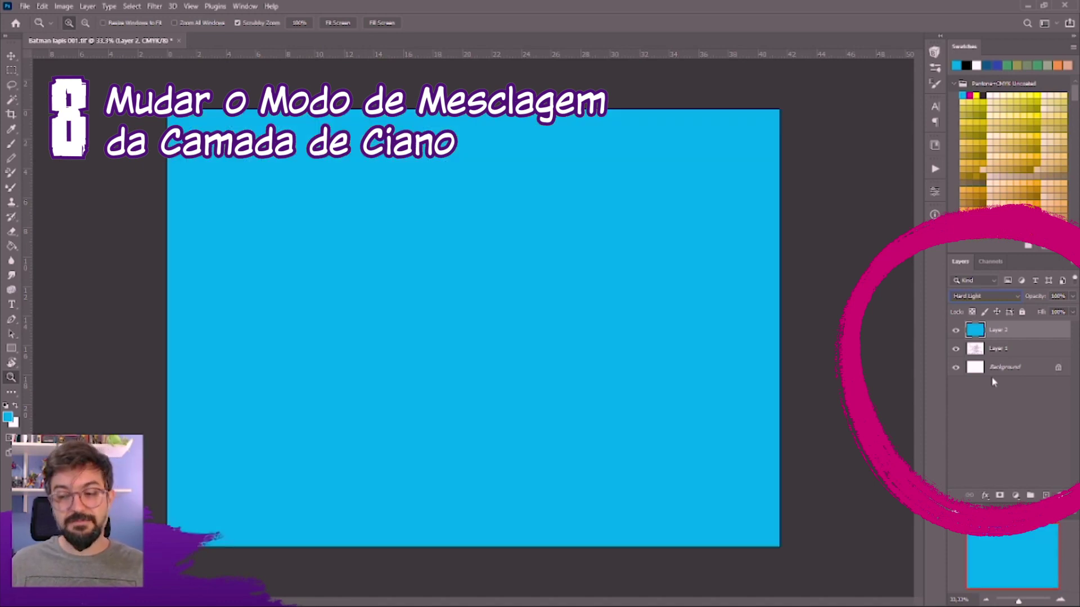
Cycle the cyan layer through Vivid Light, Hard Mix, Difference, Exclusion, Hue and Luminosity blend modes.
key(shift+plus)
key(shift+plus)
key(shift+plus)
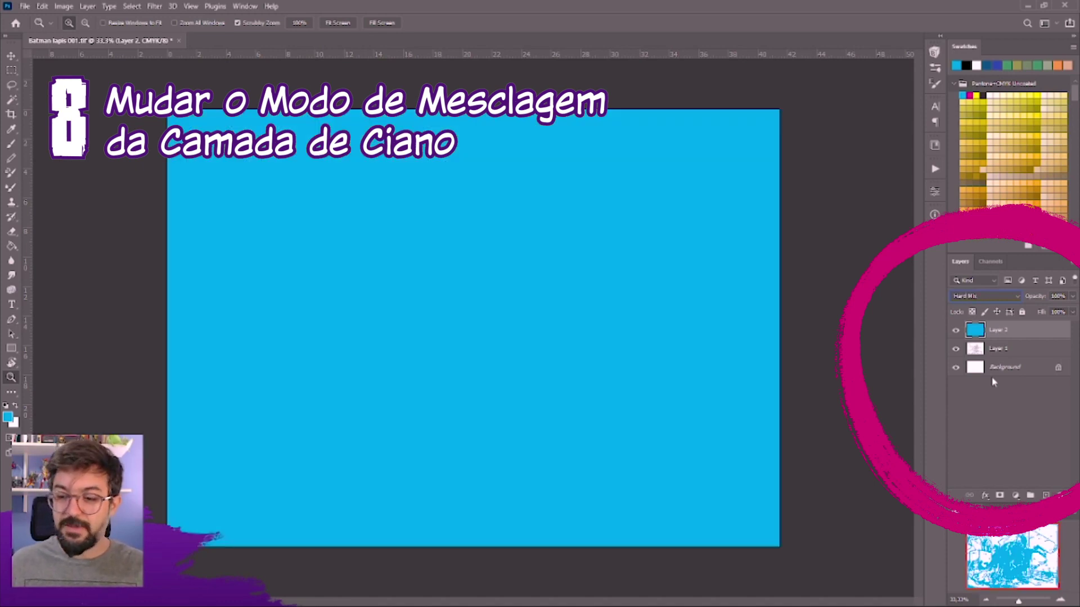
key(shift+plus)
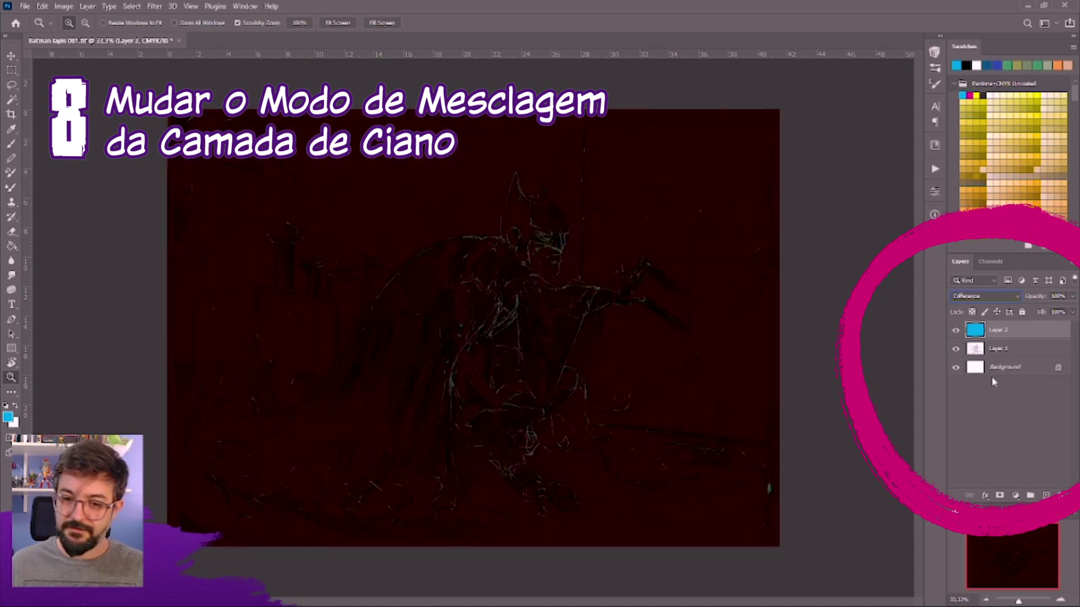
key(shift+plus)
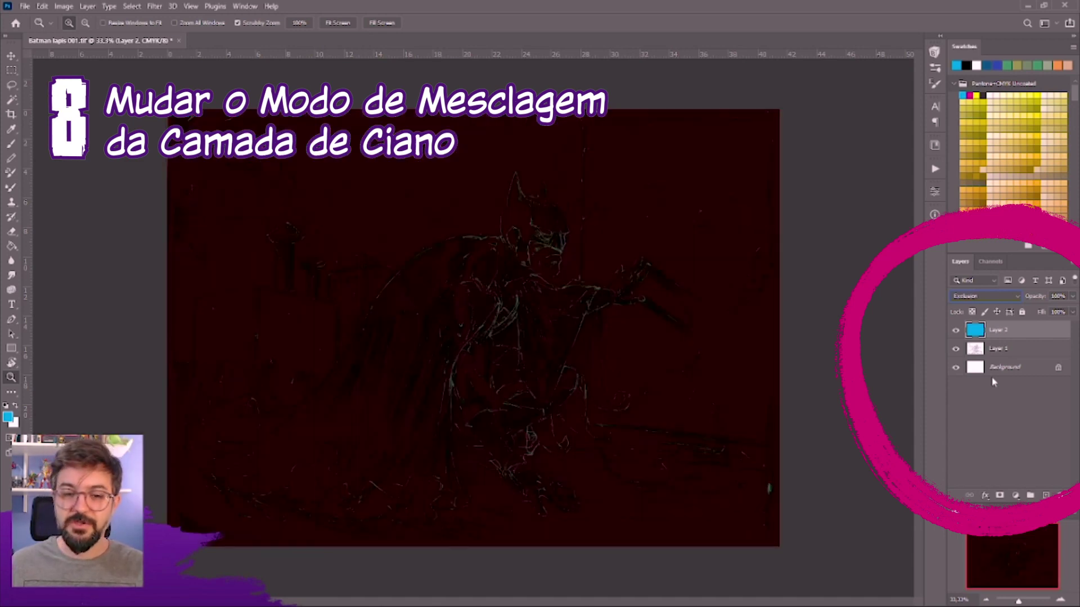
key(shift+plus)
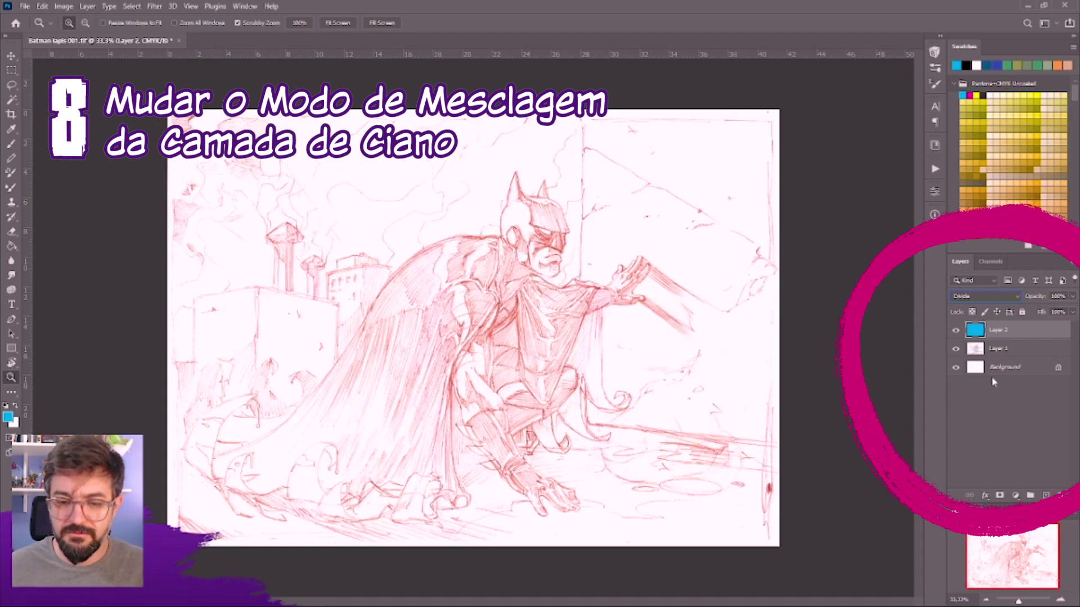
key(shift+plus)
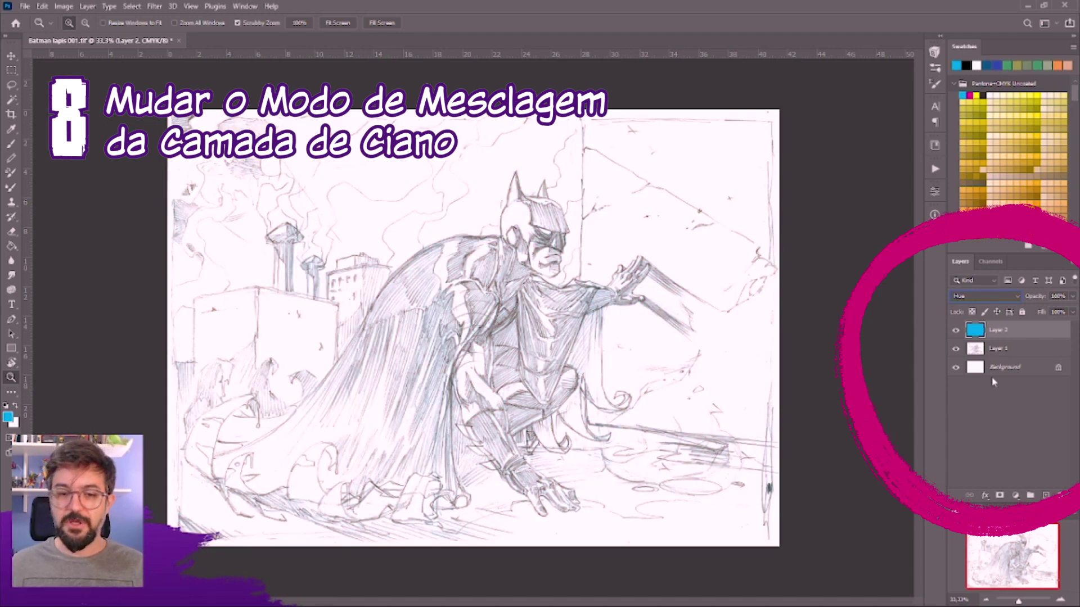
key(shift+plus)
key(shift+plus)
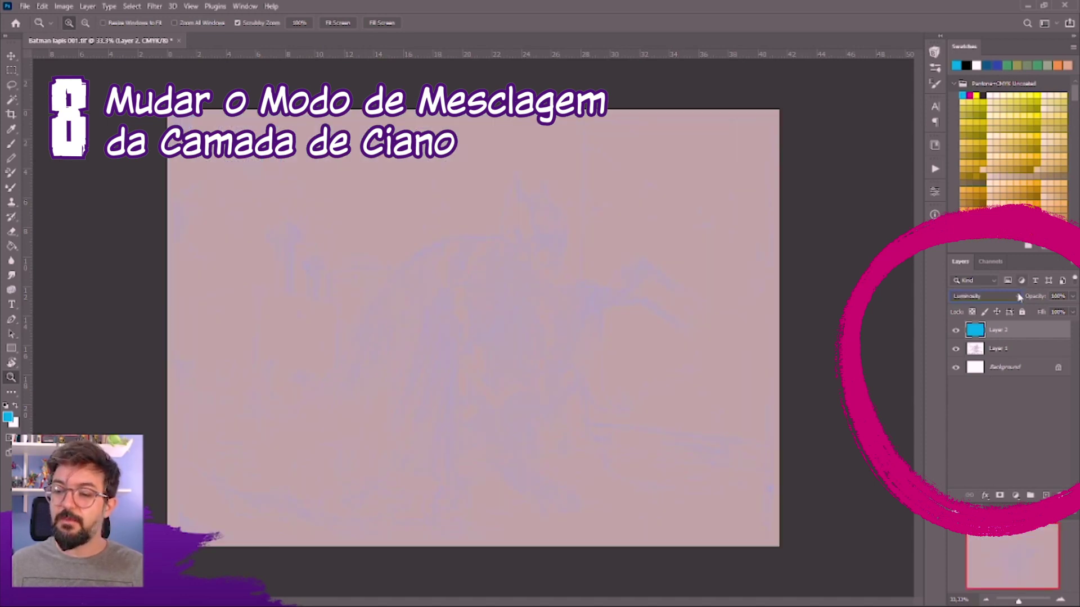
click(1018, 296)
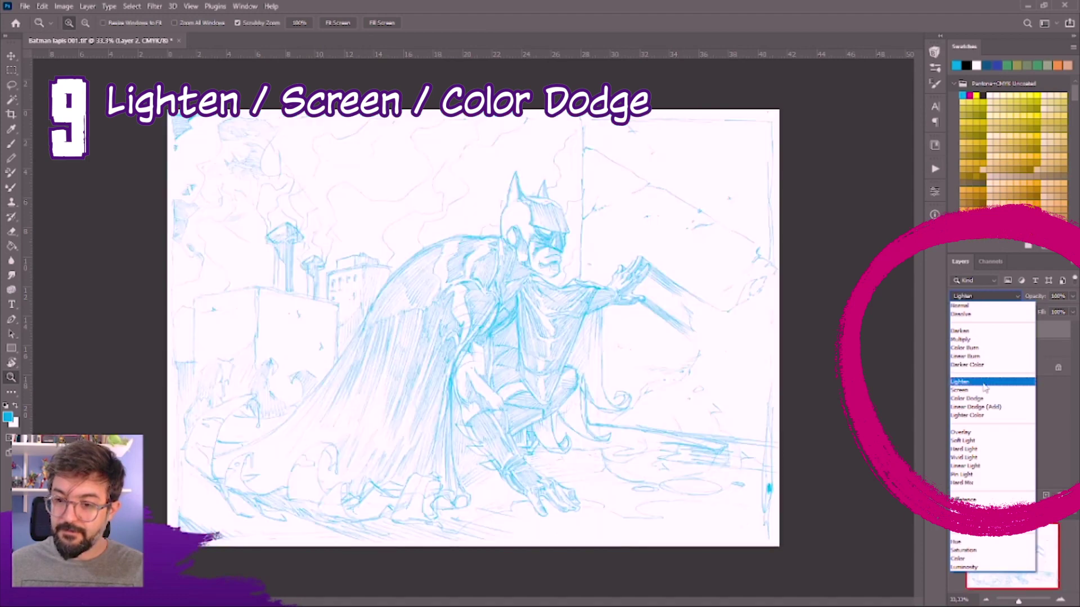
Compare Lighten and Color Dodge, then settle the cyan layer on the Screen blend mode.
click(984, 386)
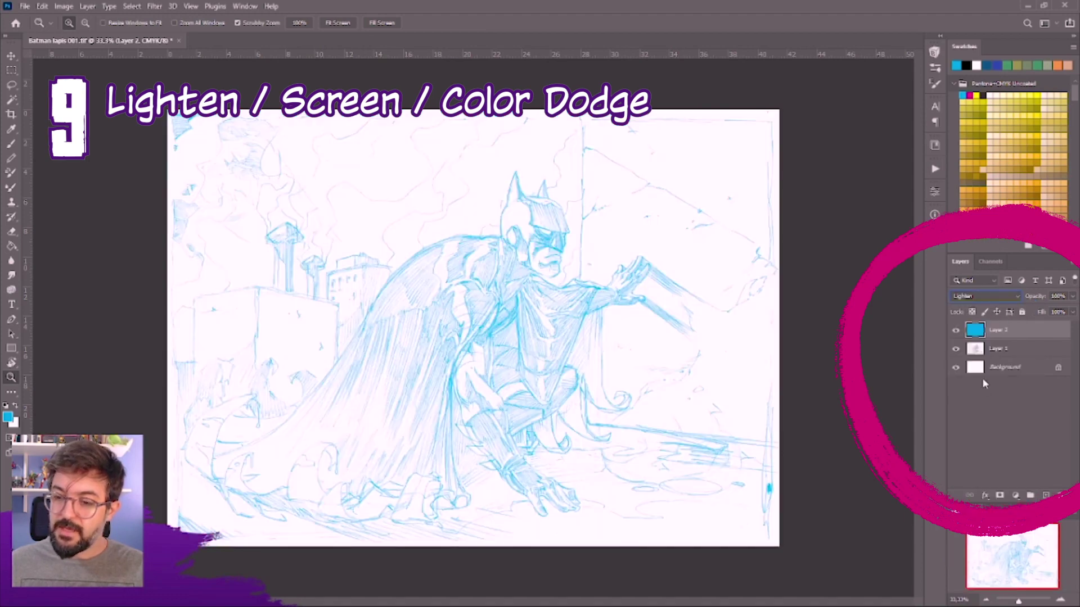
click(1001, 296)
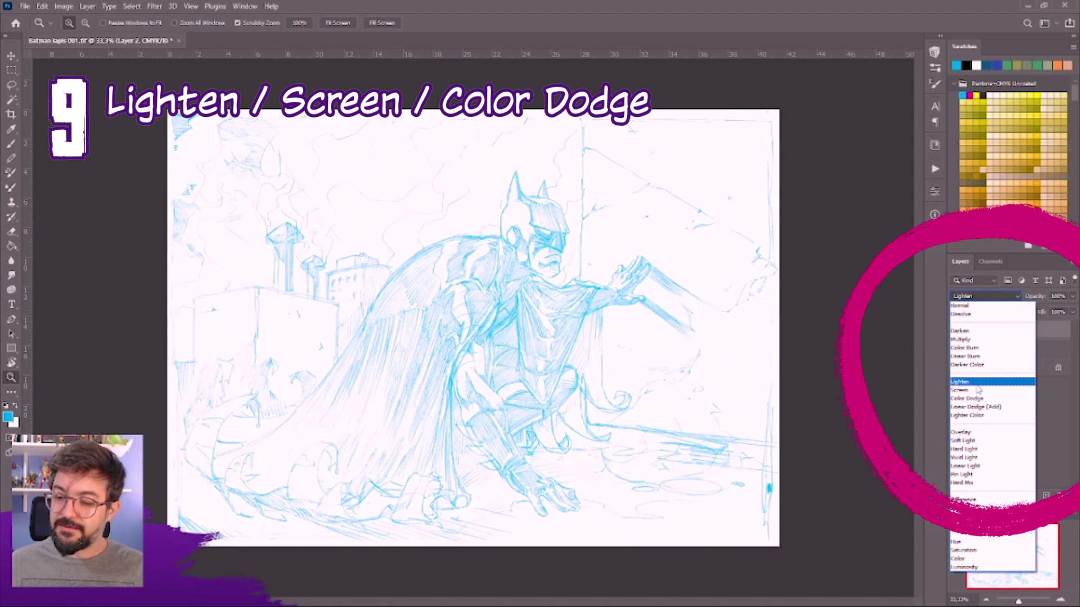
click(976, 399)
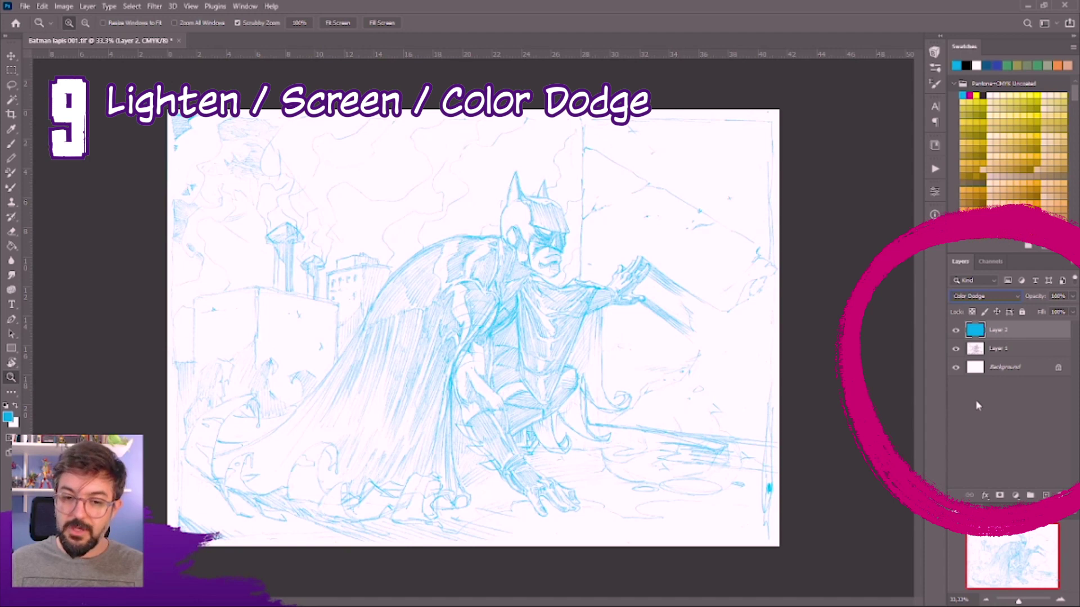
key(shift+minus)
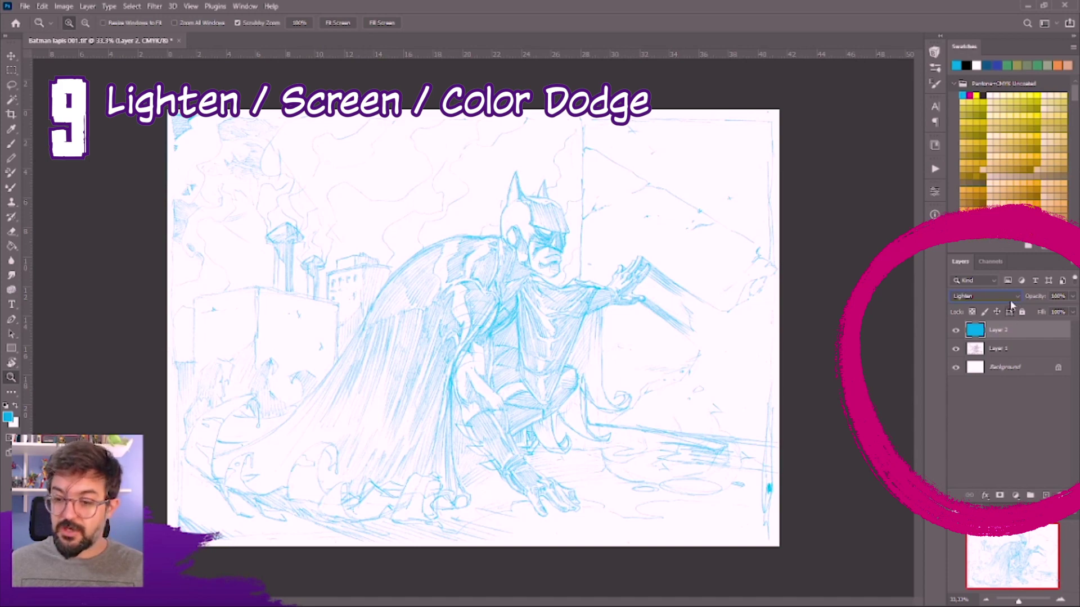
click(1015, 302)
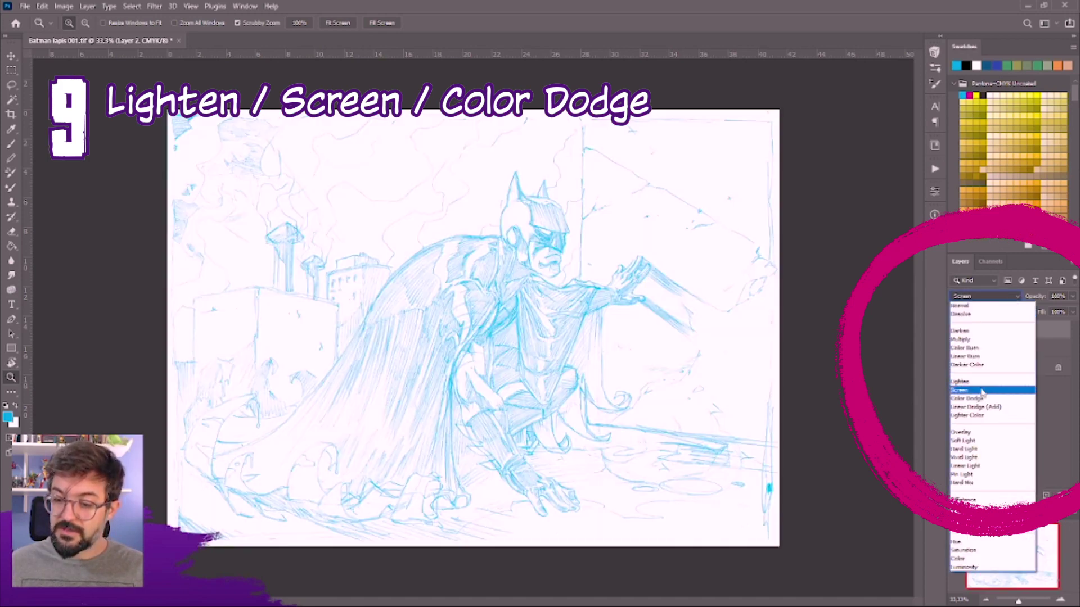
click(984, 392)
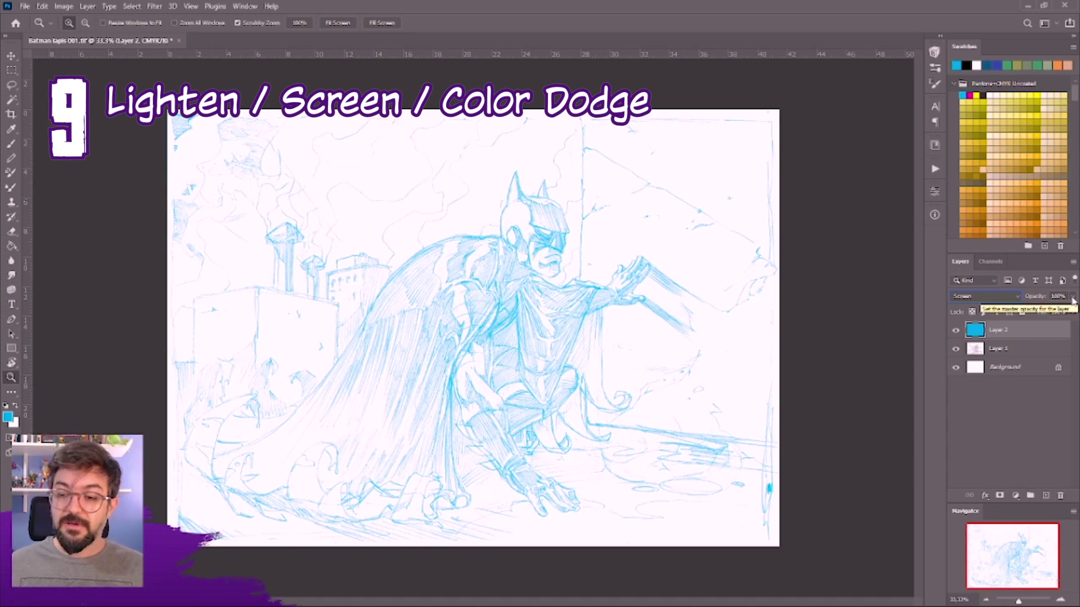
Zoom in on Batman's face and reaching hand.
click(538, 241)
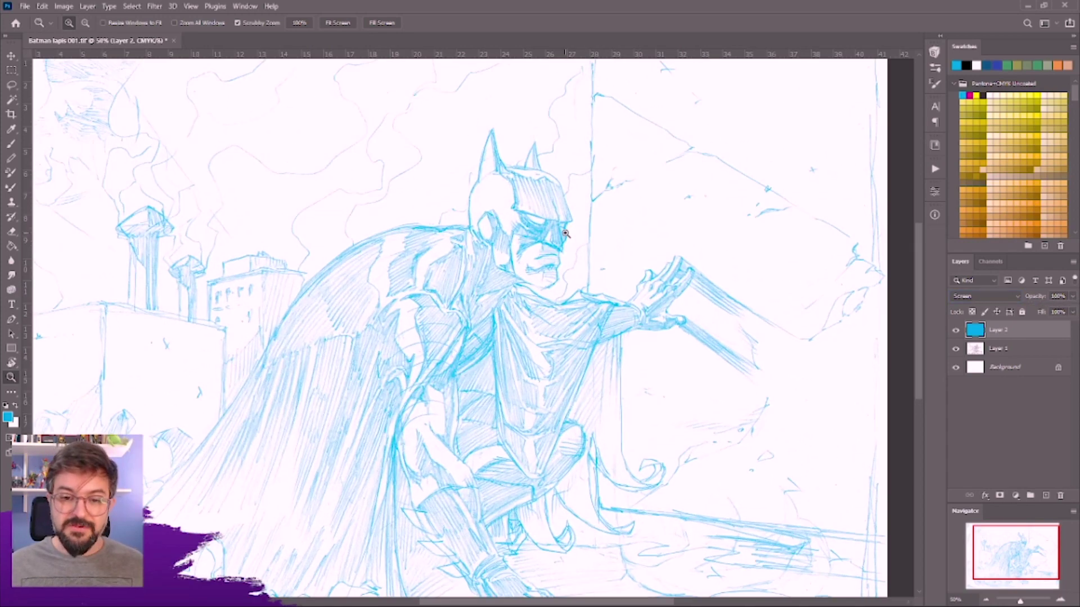
click(538, 241)
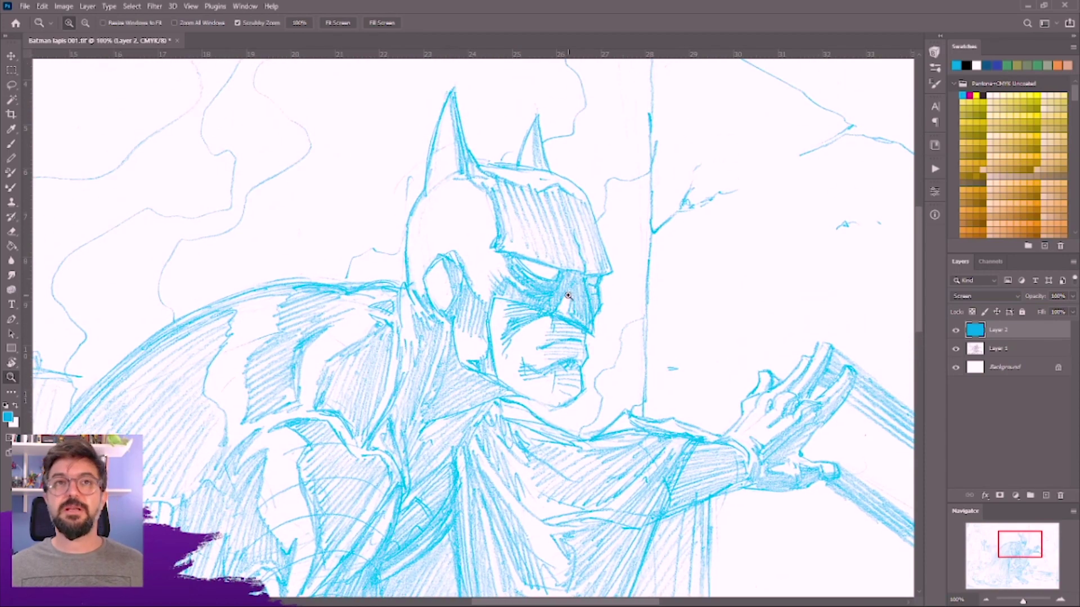
drag(568, 295, 575, 293)
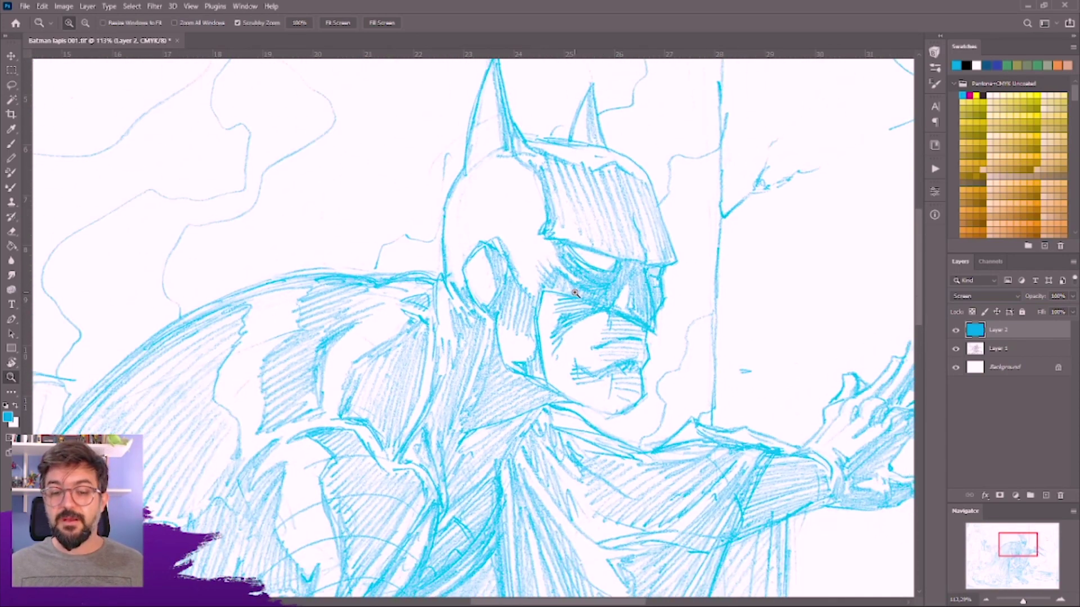
drag(649, 294, 601, 321)
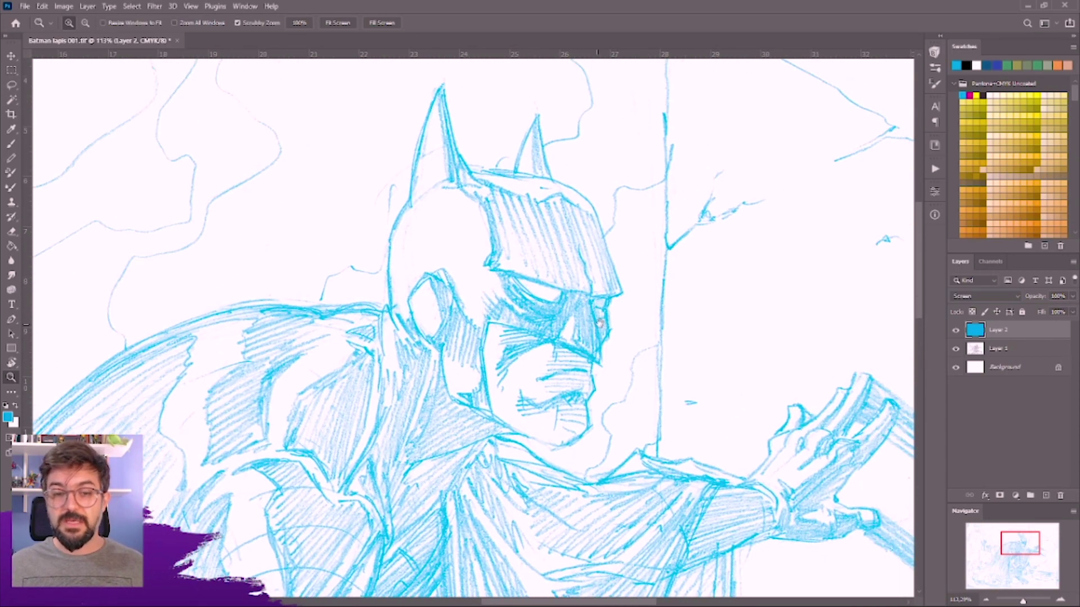
Compare the cyan layer at 37% and 67% opacity, then restore it to 100%.
click(1073, 296)
click(1039, 310)
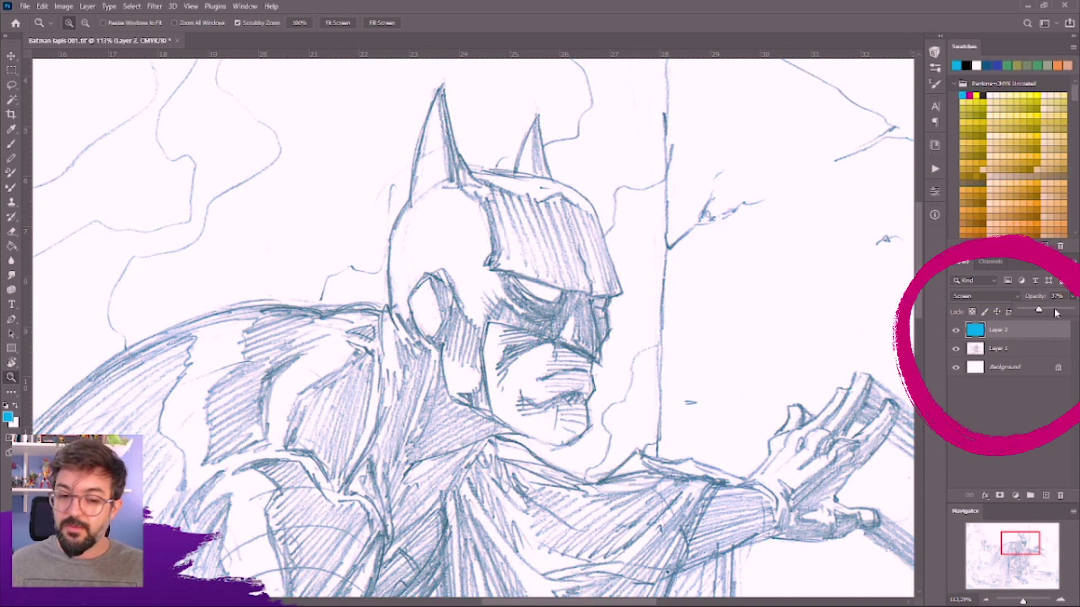
click(1055, 311)
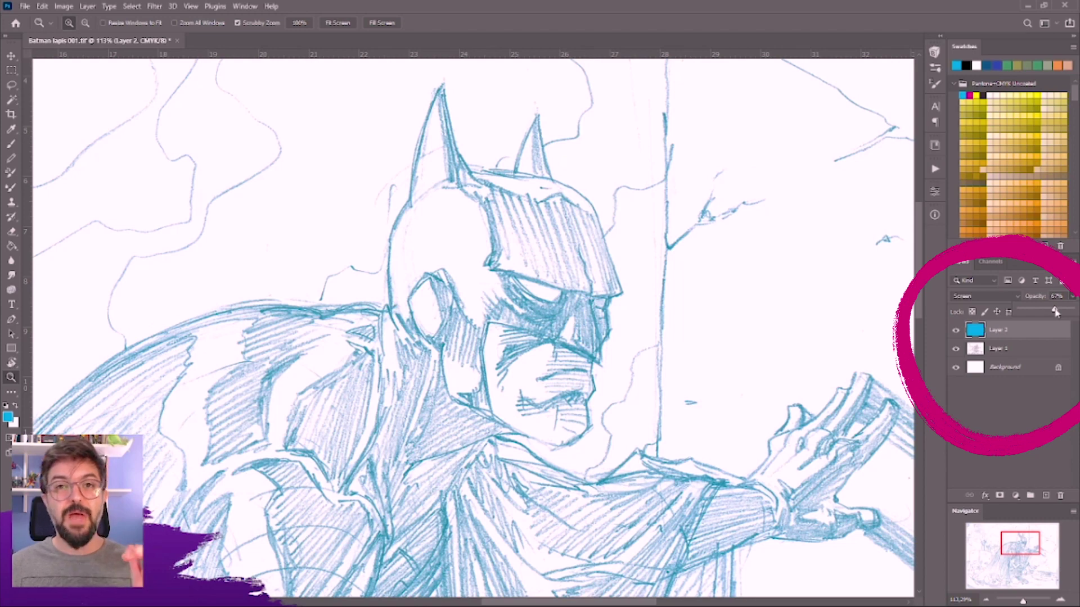
drag(1056, 311, 1072, 310)
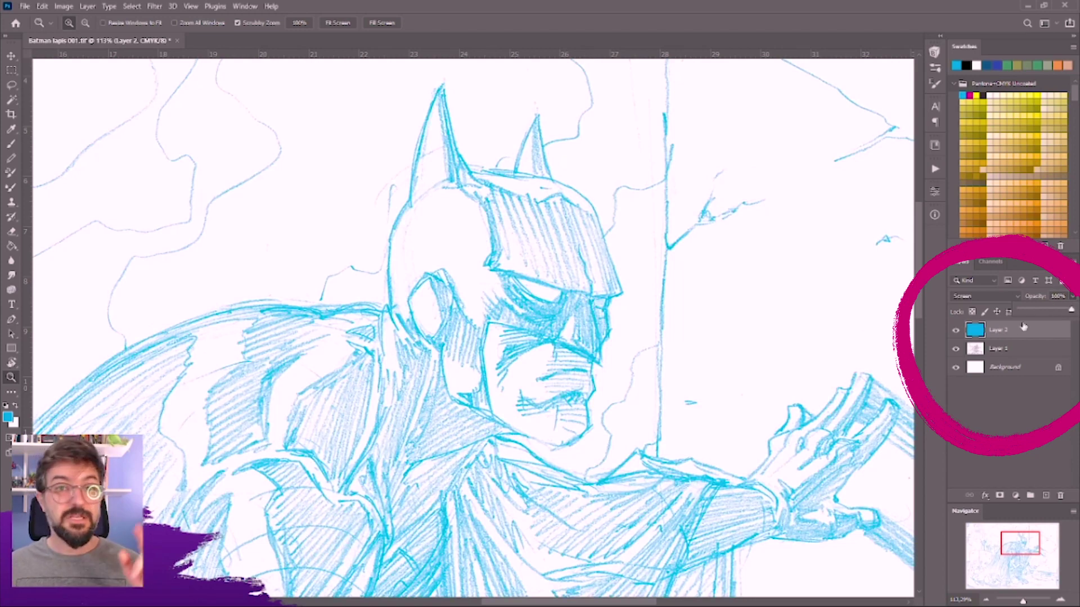
click(1007, 349)
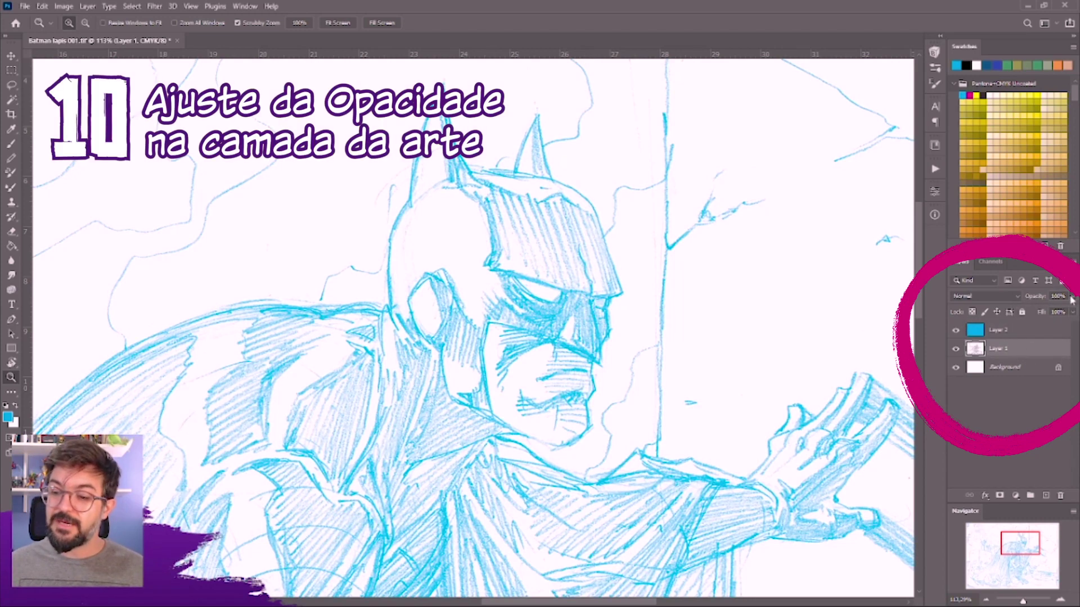
Lower Layer 1's opacity to about 41% and zoom back out over the Batman page.
click(1072, 296)
click(1042, 311)
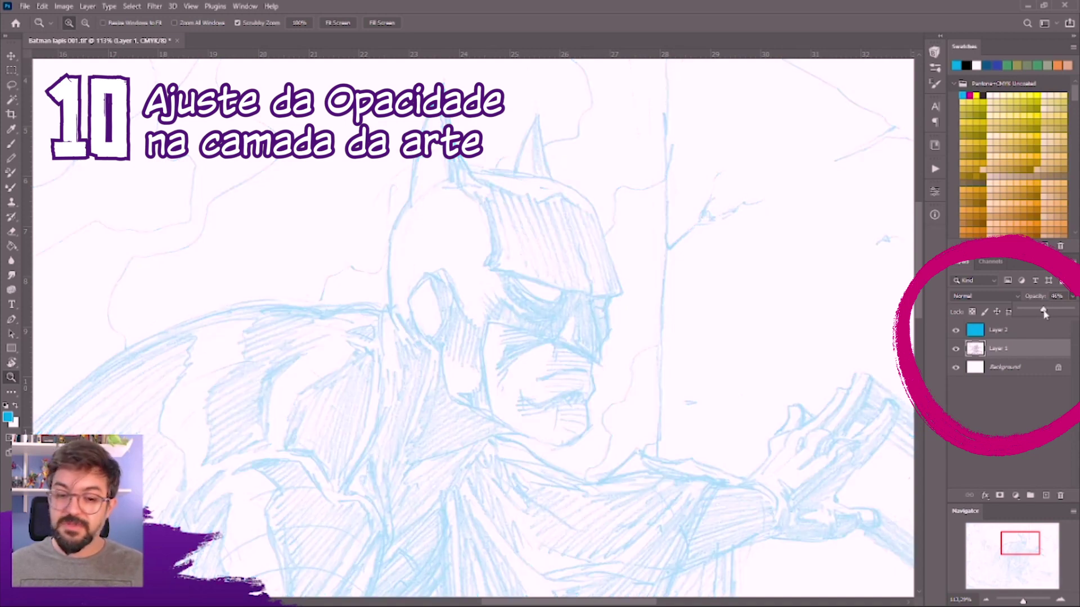
mouse_move(559, 304)
mouse_down()
mouse_move(537, 322)
mouse_move(548, 322)
mouse_up()
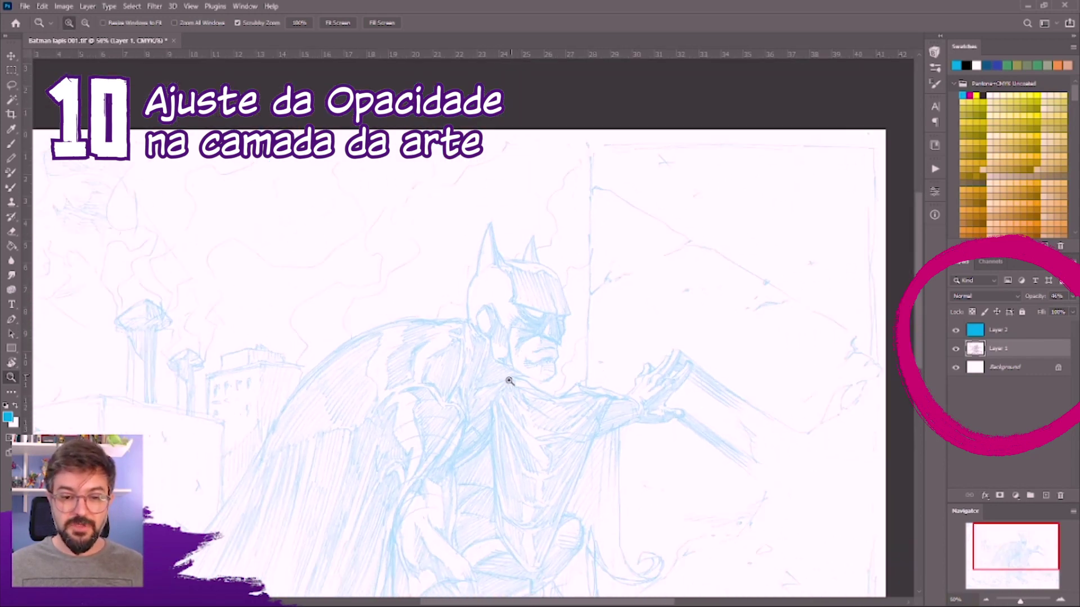
alt+click(548, 322)
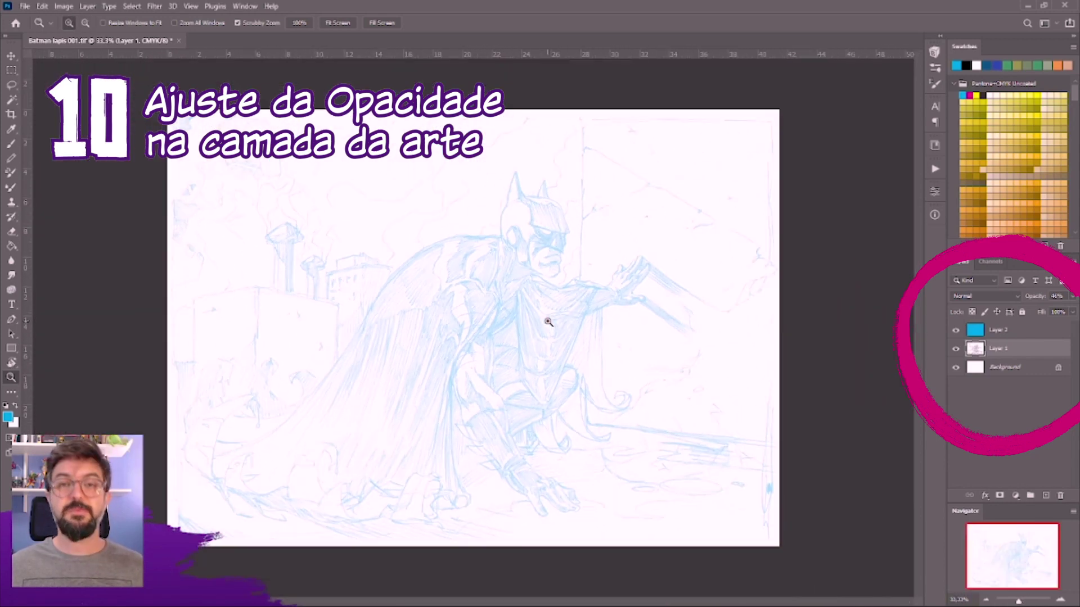
click(549, 321)
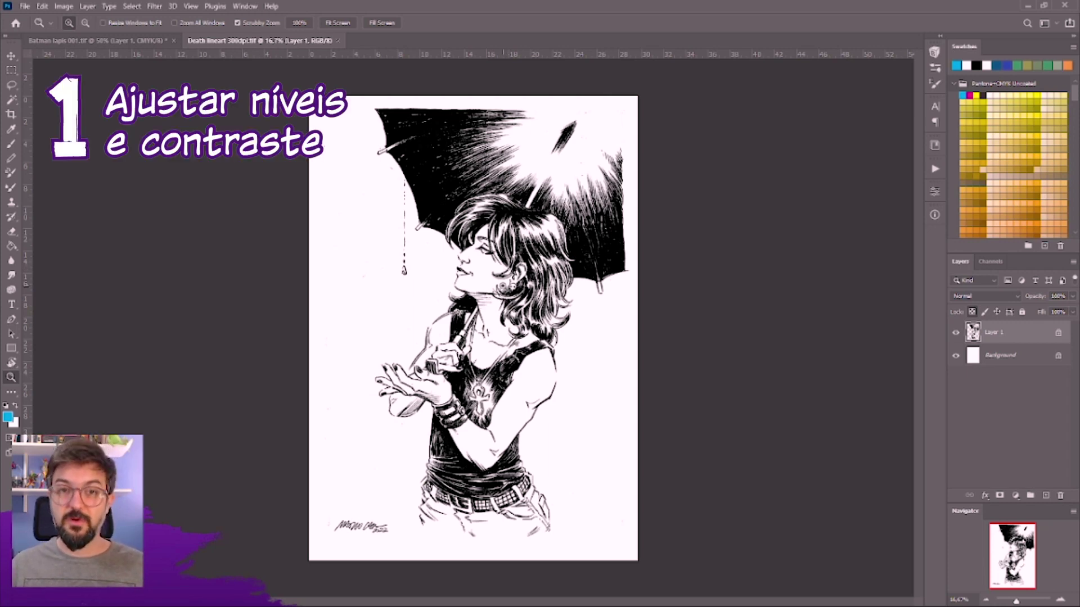
Zoom into the umbrella and hair, scroll through the Death inks, then zoom out to the whole illustration.
click(467, 157)
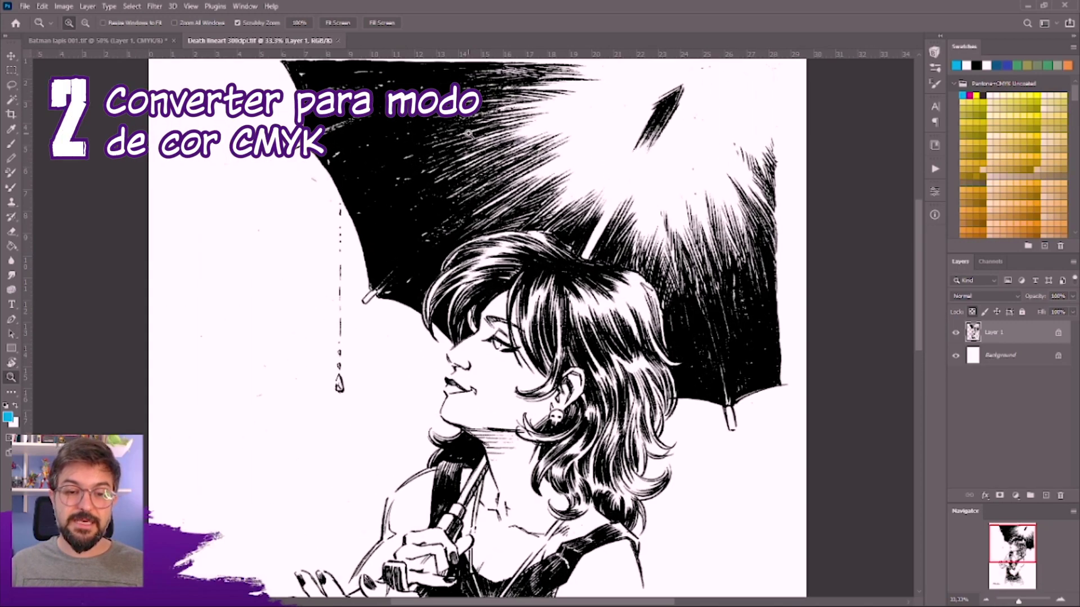
click(468, 135)
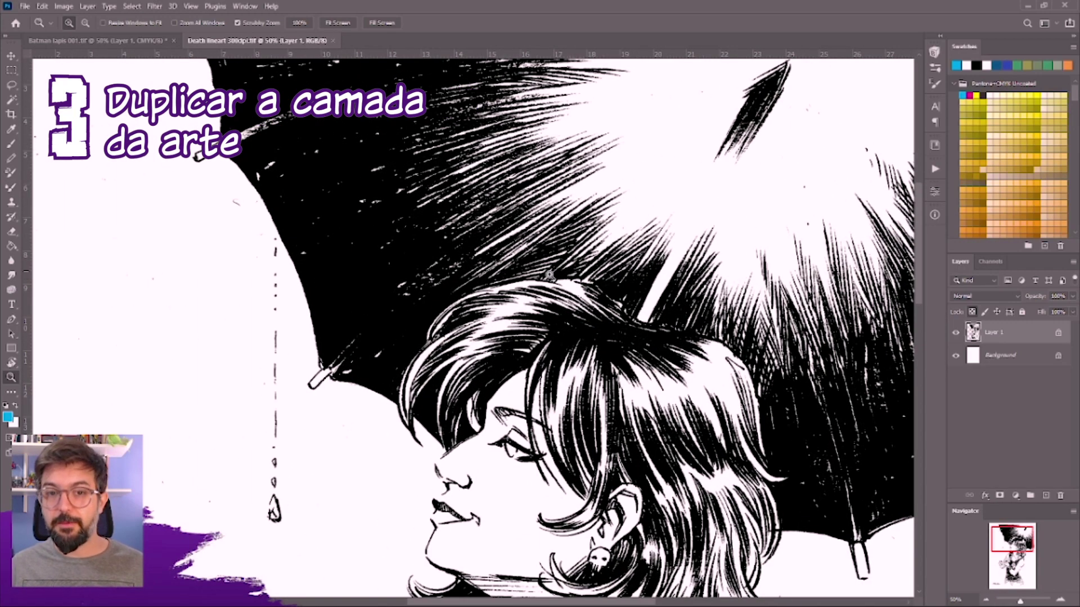
scroll(549, 275, down, 3)
scroll(549, 275, right, 3)
scroll(507, 333, down, 2)
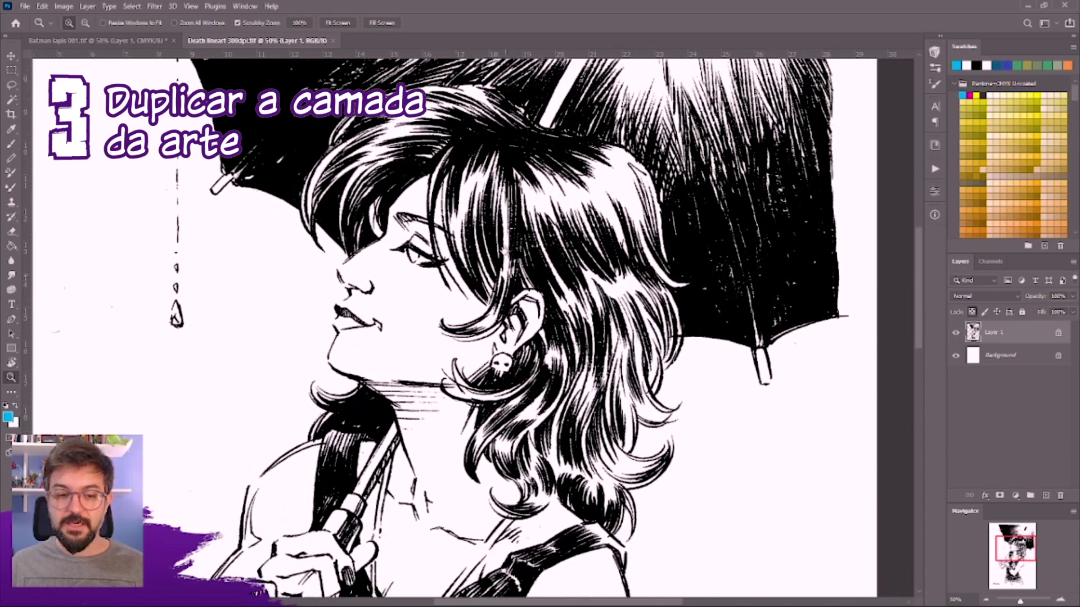
scroll(450, 327, down, 1)
scroll(450, 327, down, 1)
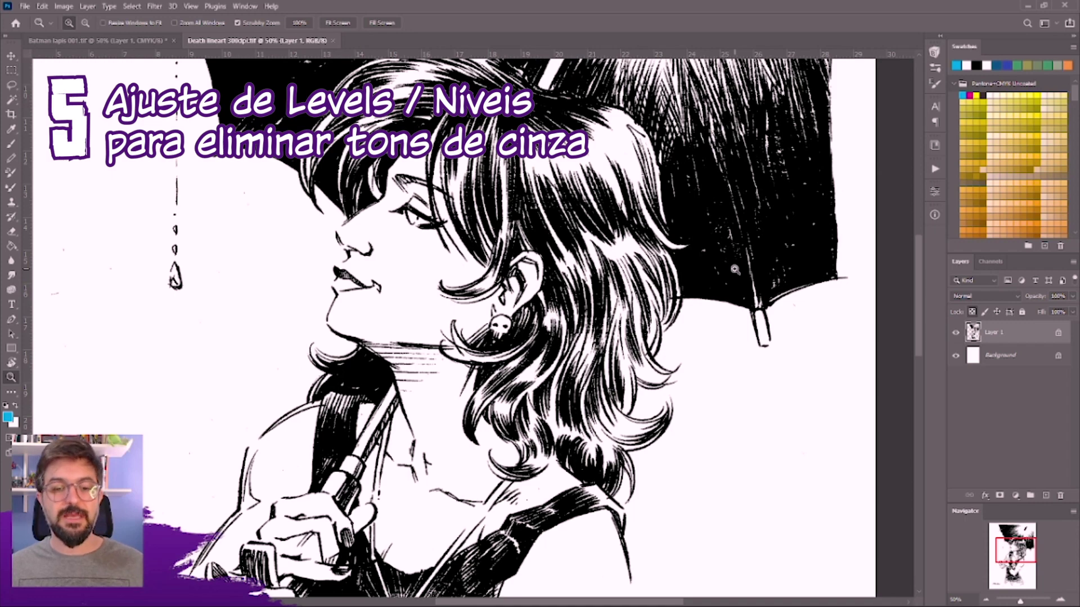
scroll(545, 419, down, 3)
scroll(554, 324, down, 1)
alt+click(540, 345)
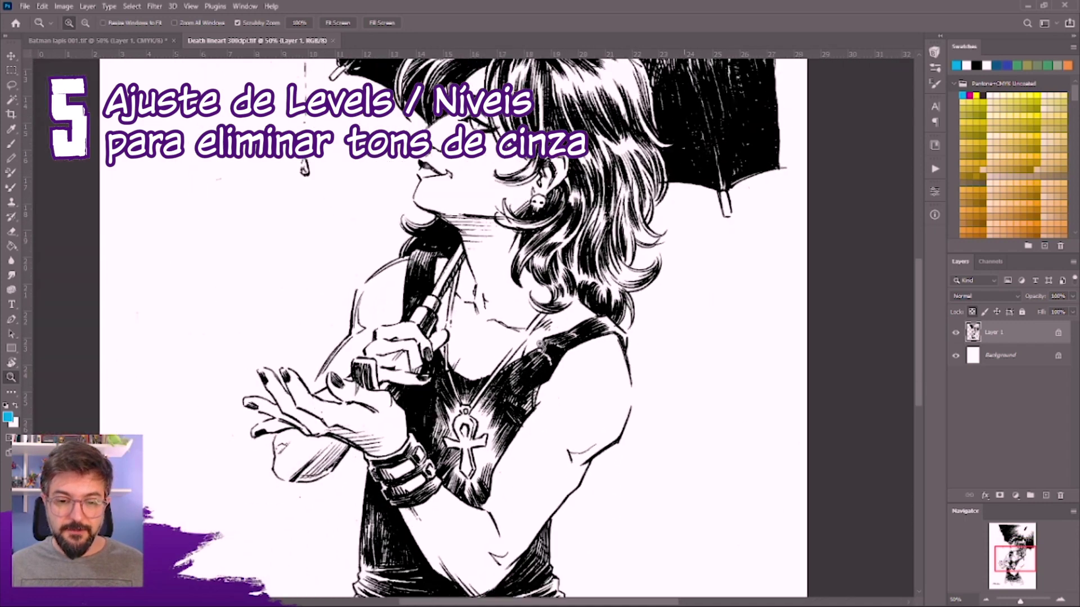
drag(540, 343, 515, 342)
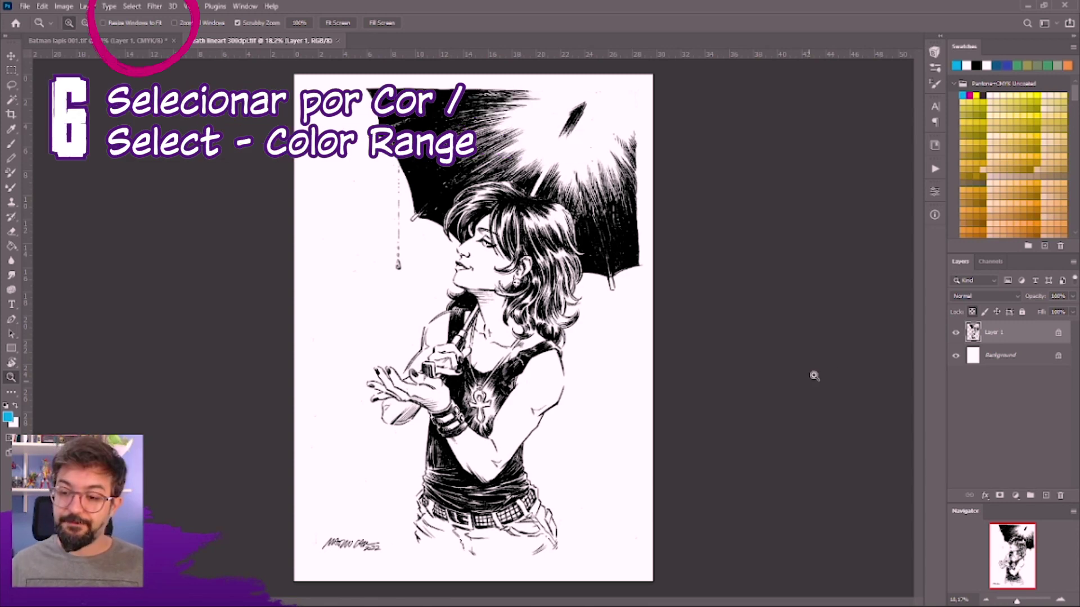
Color Range-select the black ink by sampling the umbrella, with Fuzziness raised to 200.
click(139, 7)
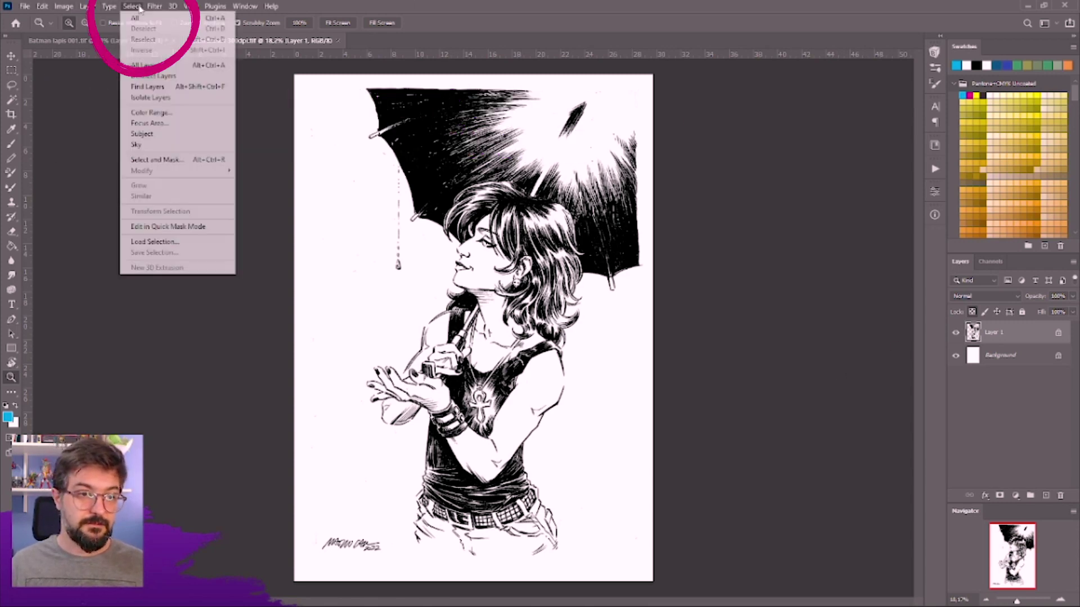
click(155, 113)
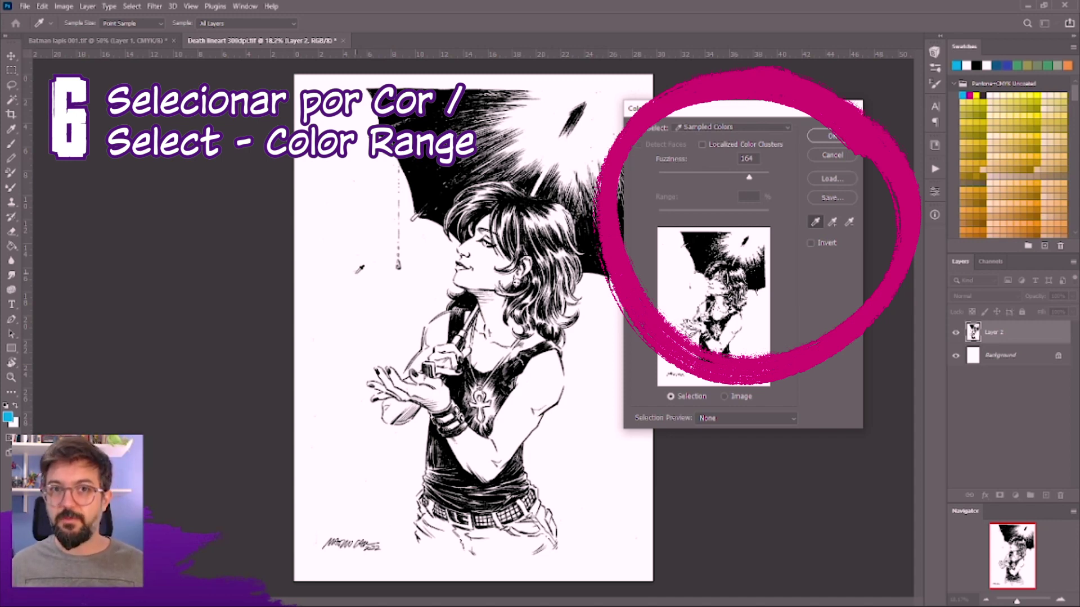
click(427, 174)
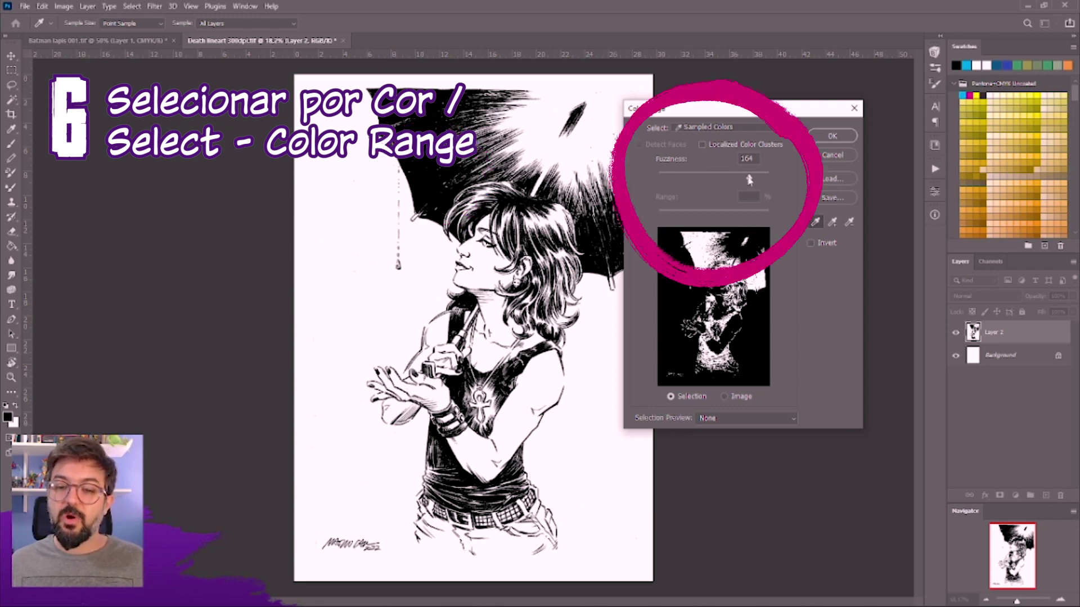
click(784, 179)
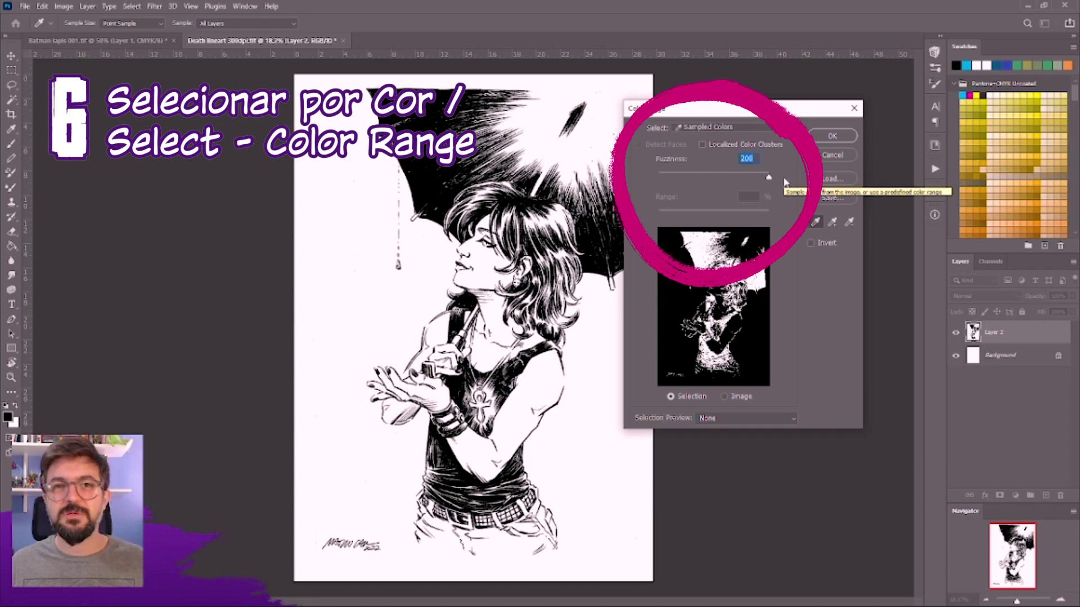
click(833, 139)
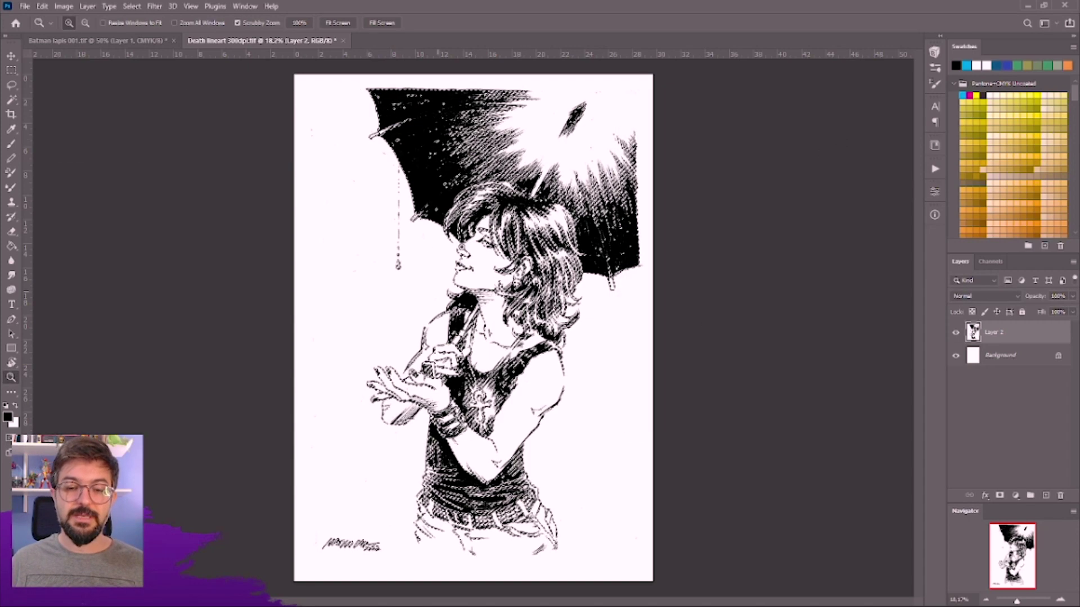
Inspect the selection in the hair, fit the drawing on screen, and copy the ink to Layer 3.
drag(523, 225, 531, 223)
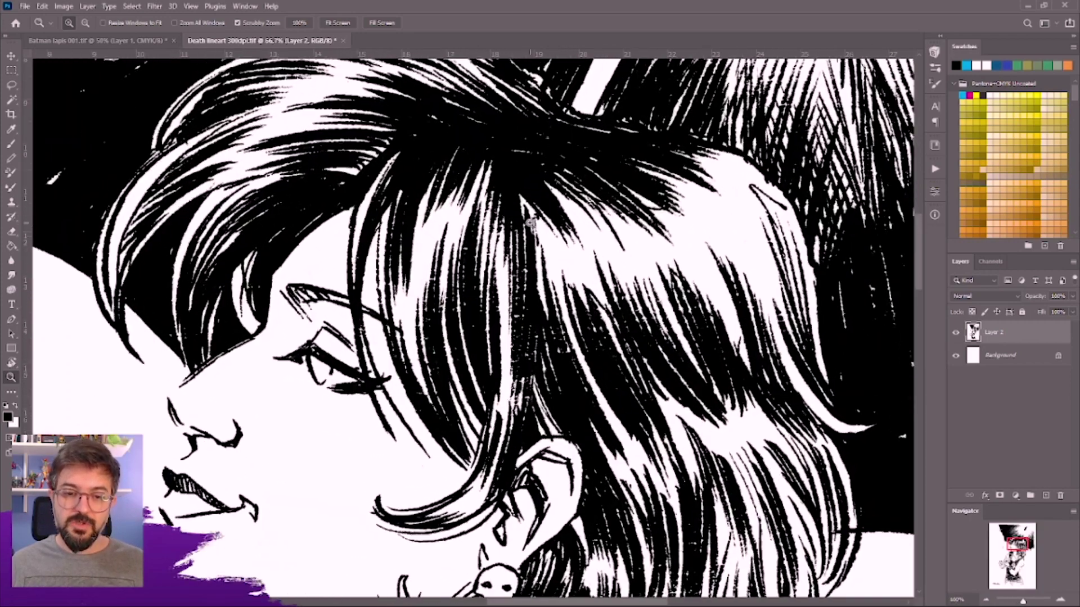
click(531, 224)
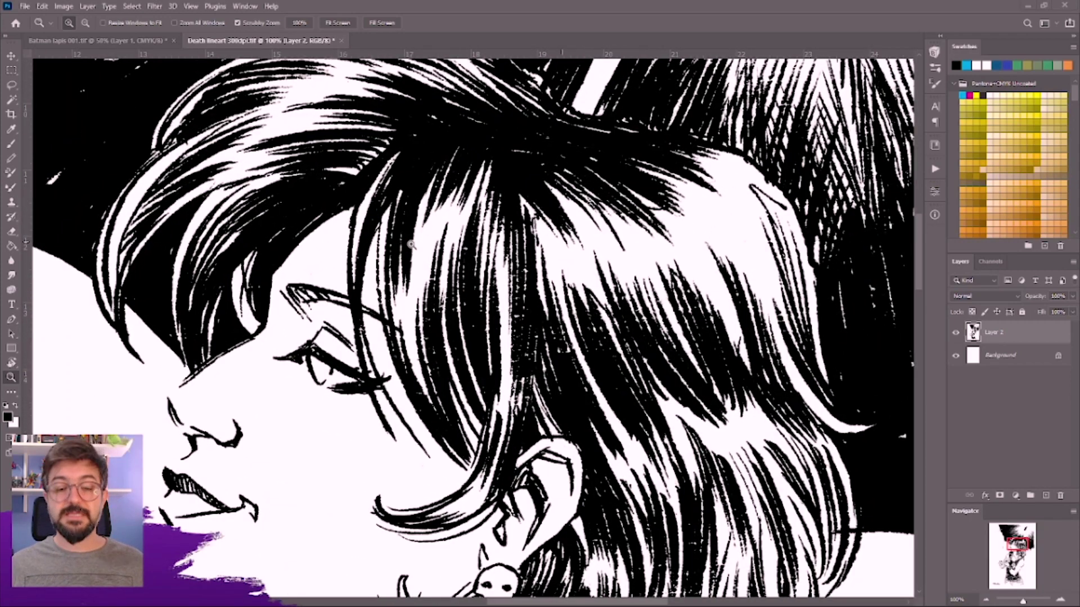
alt+click(529, 285)
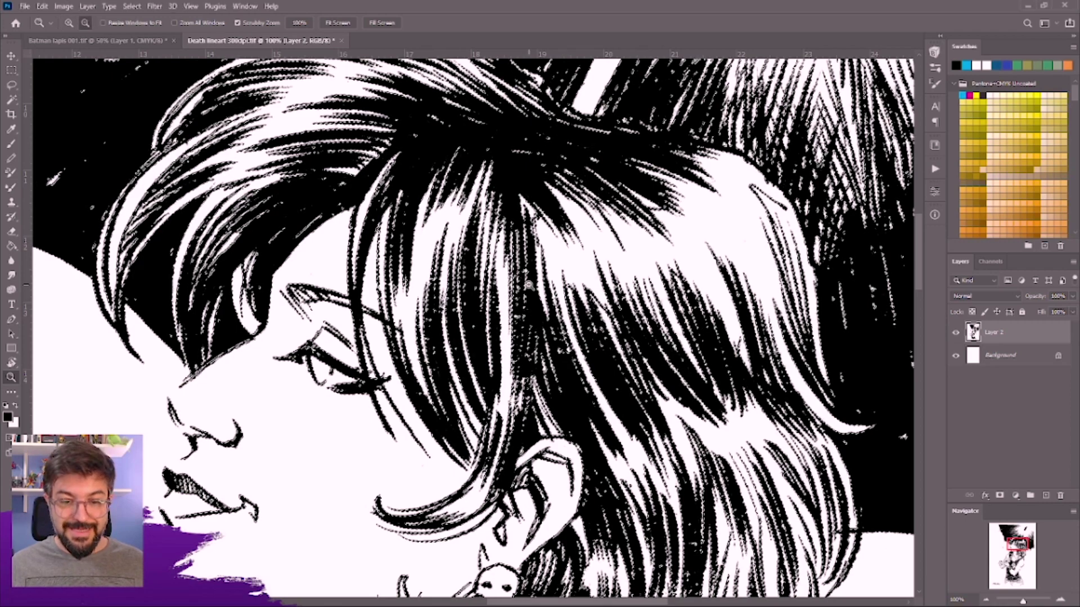
alt+click(529, 285)
key(ctrl+0)
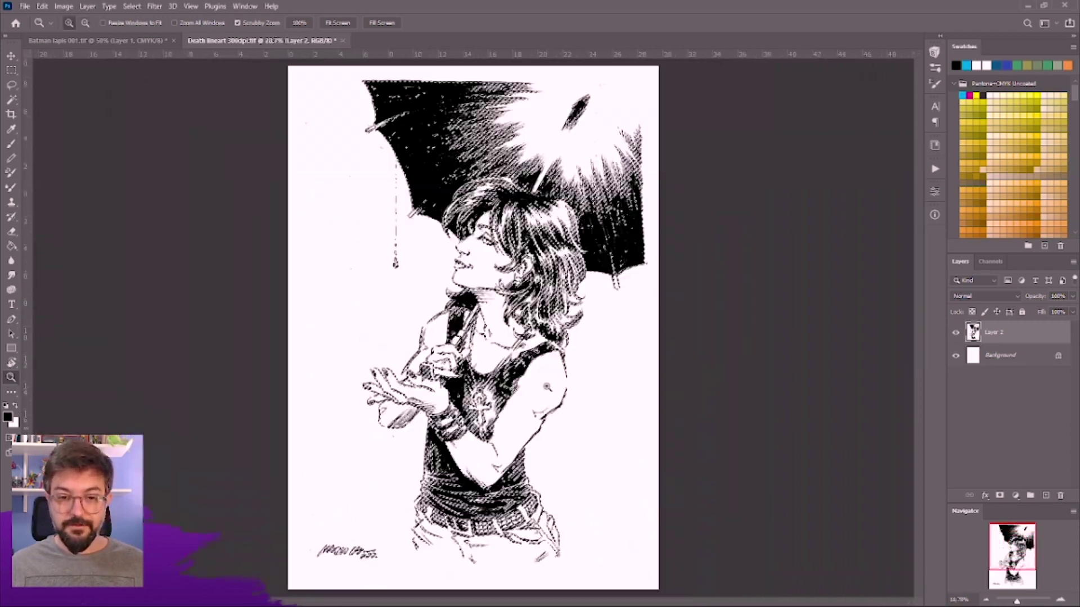
key(ctrl+j)
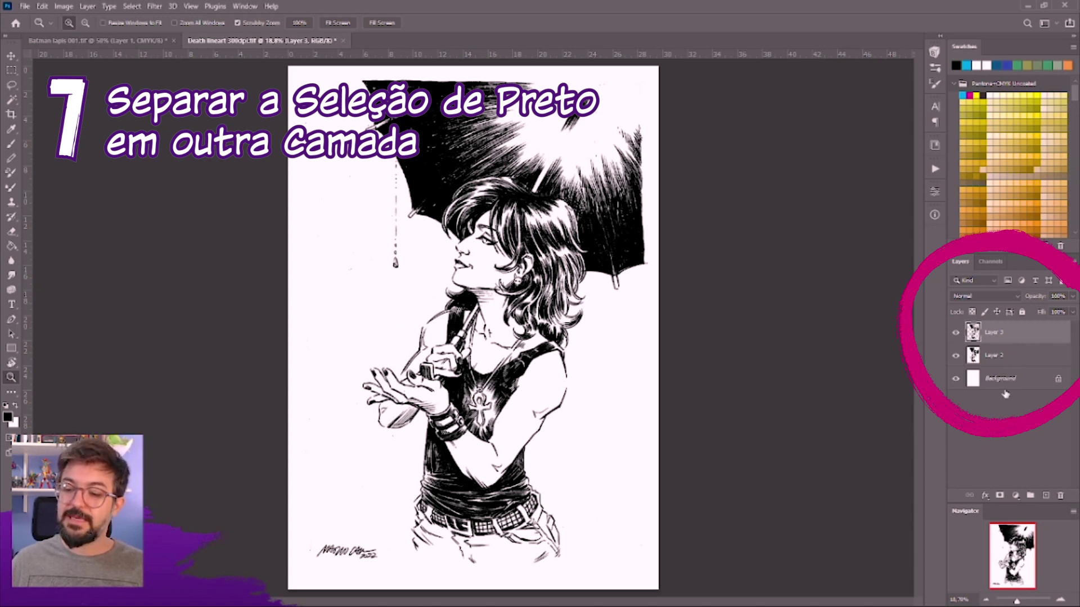
Hide Layer 2 and Background, inspect the extracted face lines, and lock Layer 3's transparent pixels.
click(955, 355)
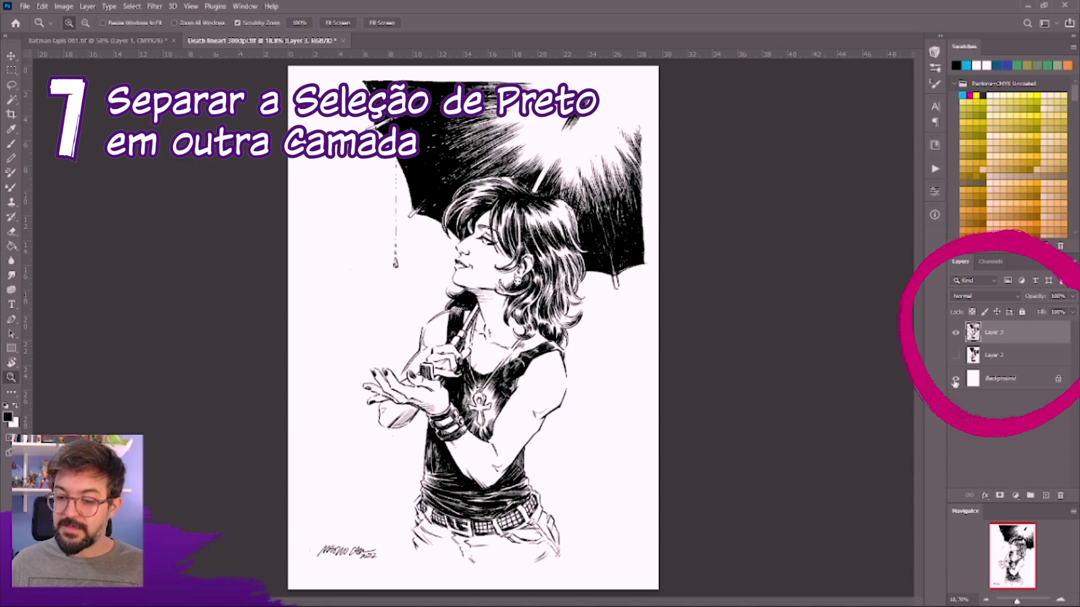
click(954, 380)
click(511, 233)
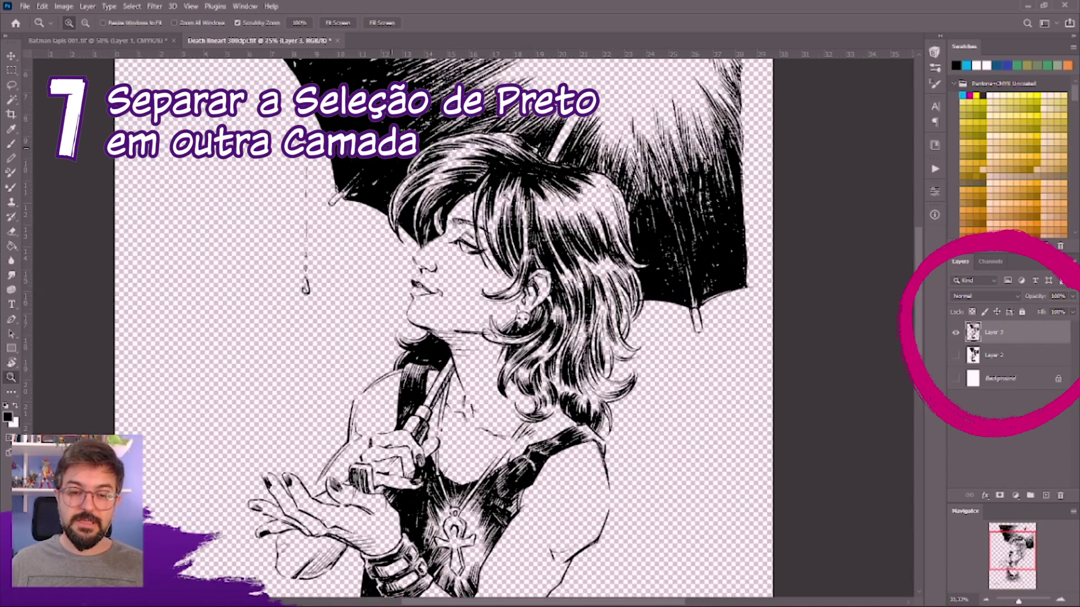
click(512, 234)
click(498, 265)
click(588, 219)
click(601, 291)
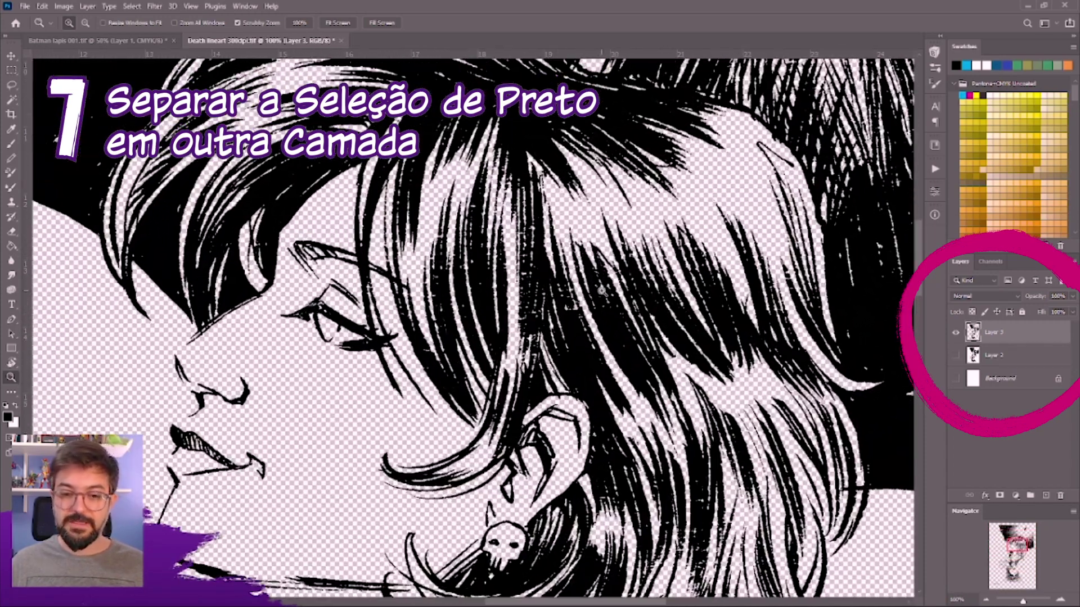
scroll(601, 291, down, 5)
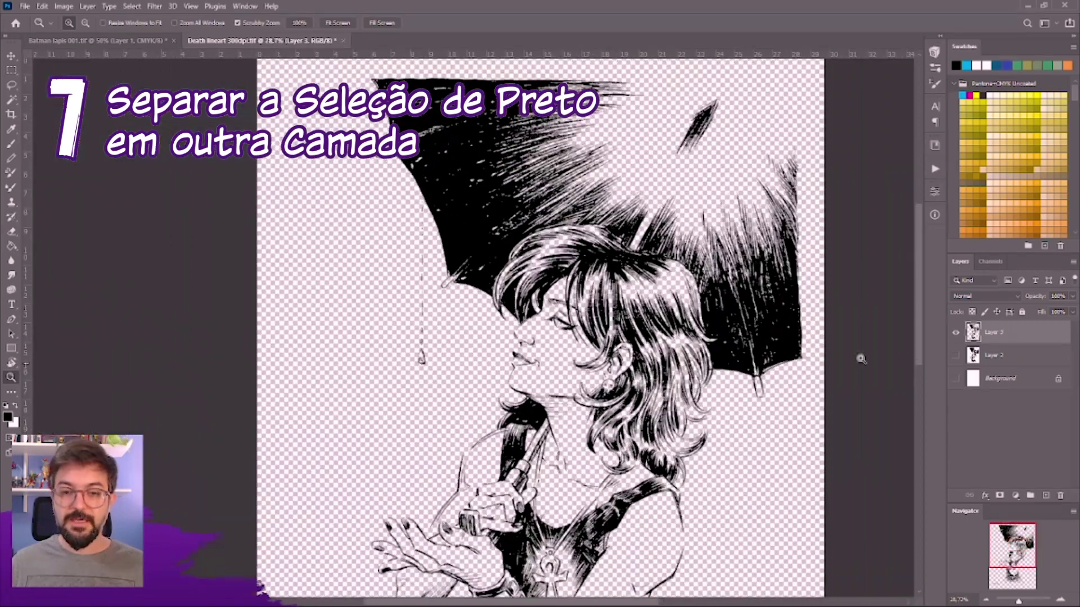
click(973, 313)
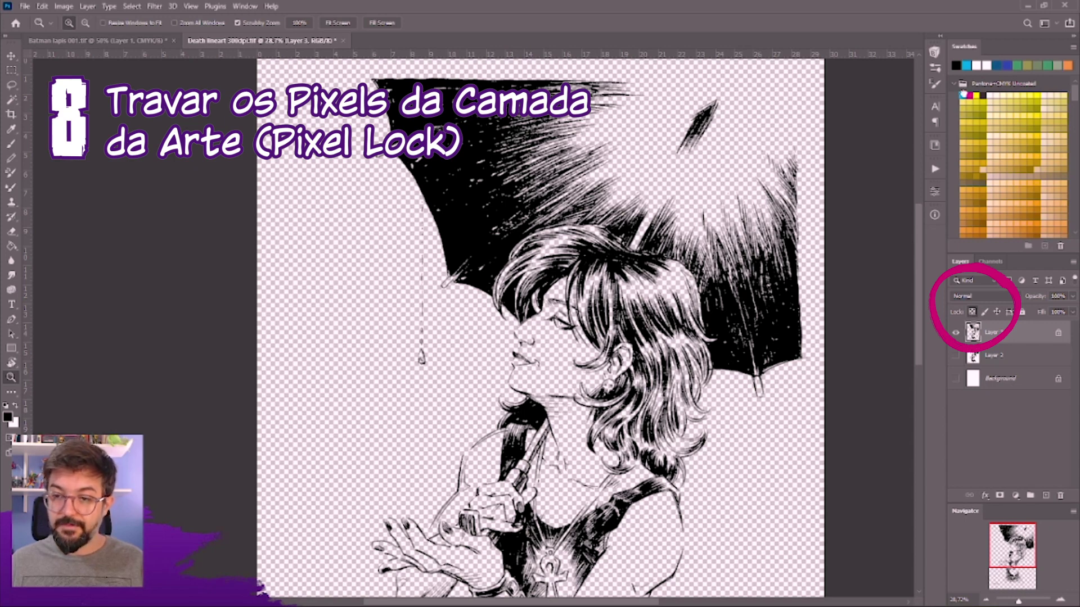
Fill Layer 3's ink lines with cyan and display them over the white Background layer.
click(963, 95)
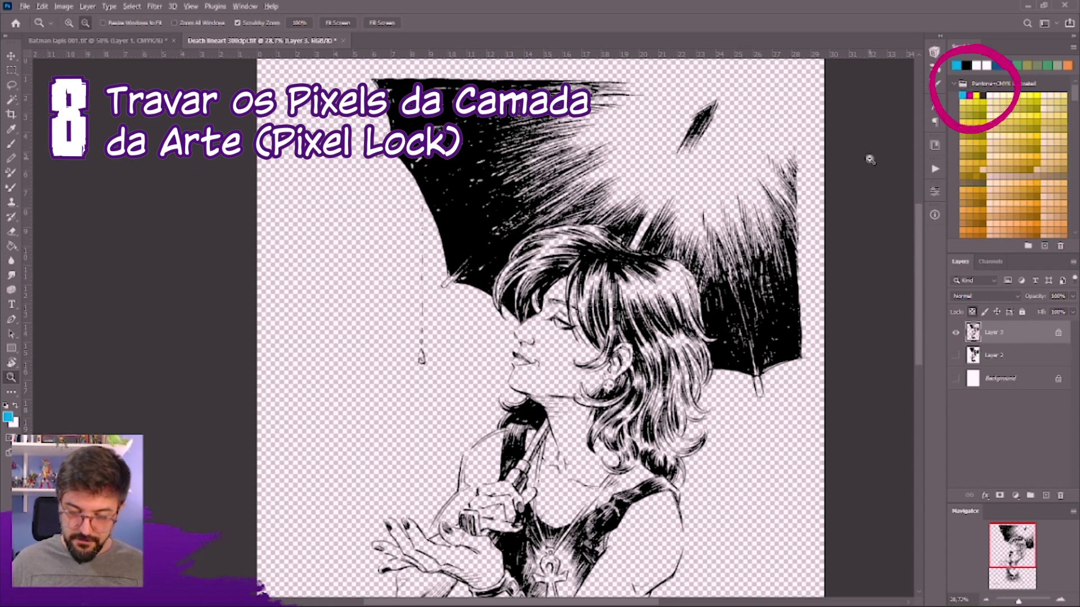
key(alt+BackSpace)
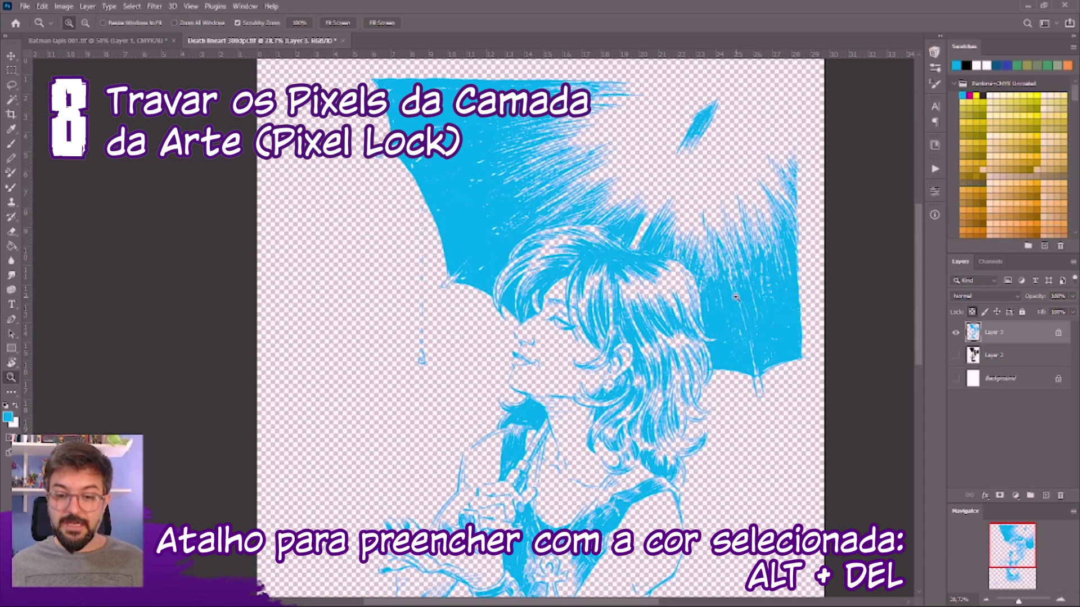
alt+click(686, 299)
alt+click(686, 299)
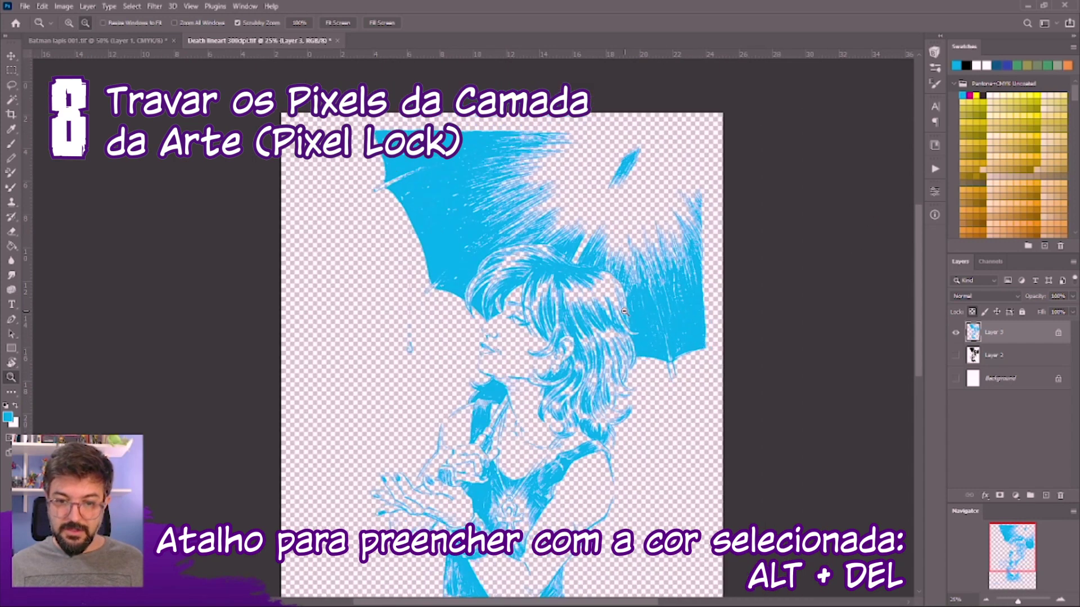
click(955, 380)
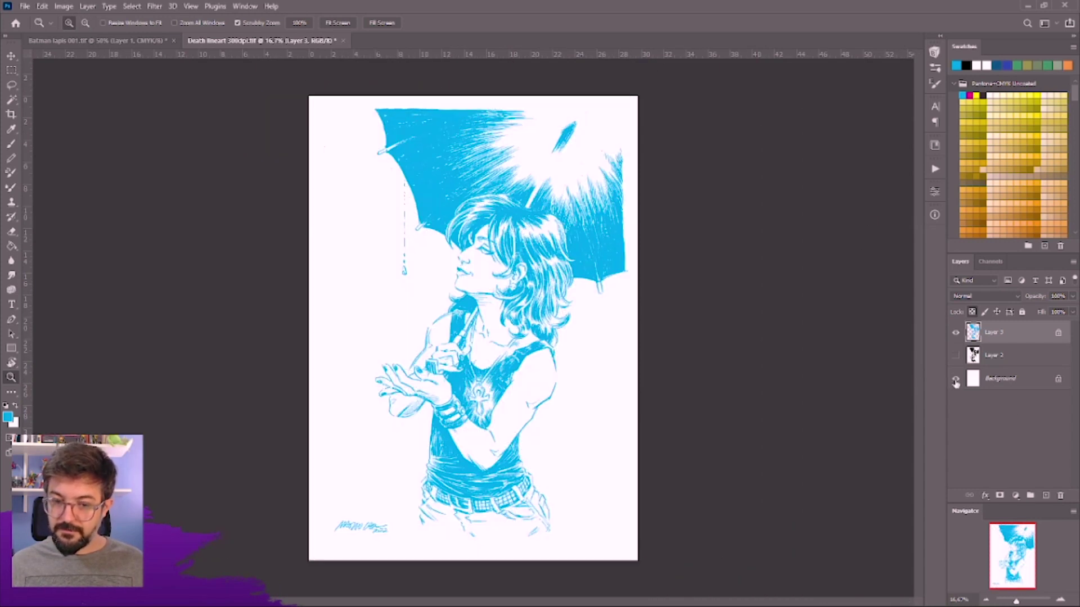
click(1072, 299)
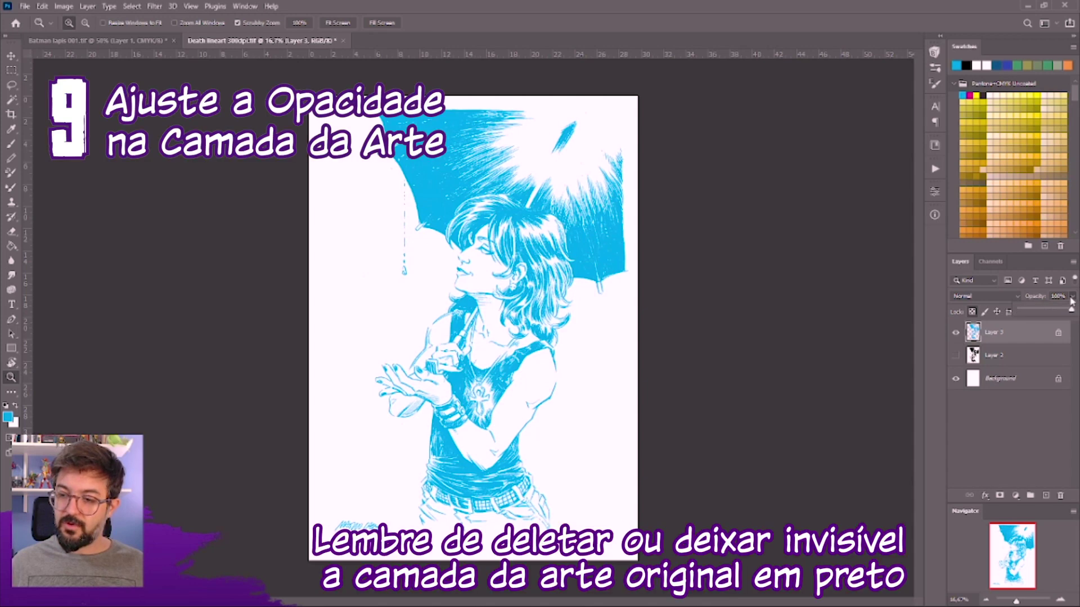
Lower Layer 3's opacity to about 29% and zoom in to check the pale blue face lines.
click(1032, 311)
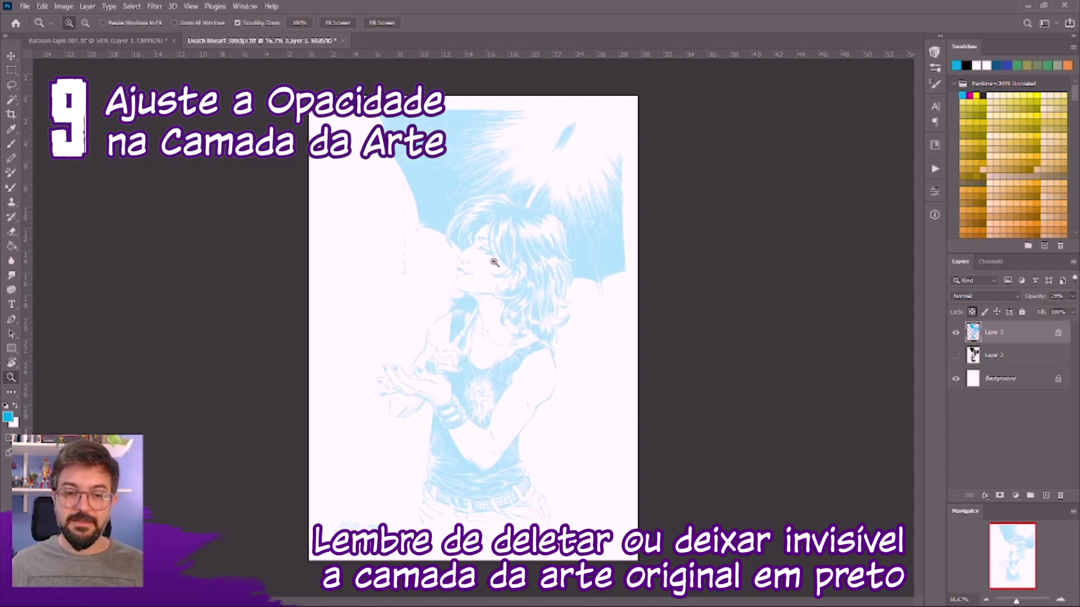
drag(494, 263, 525, 187)
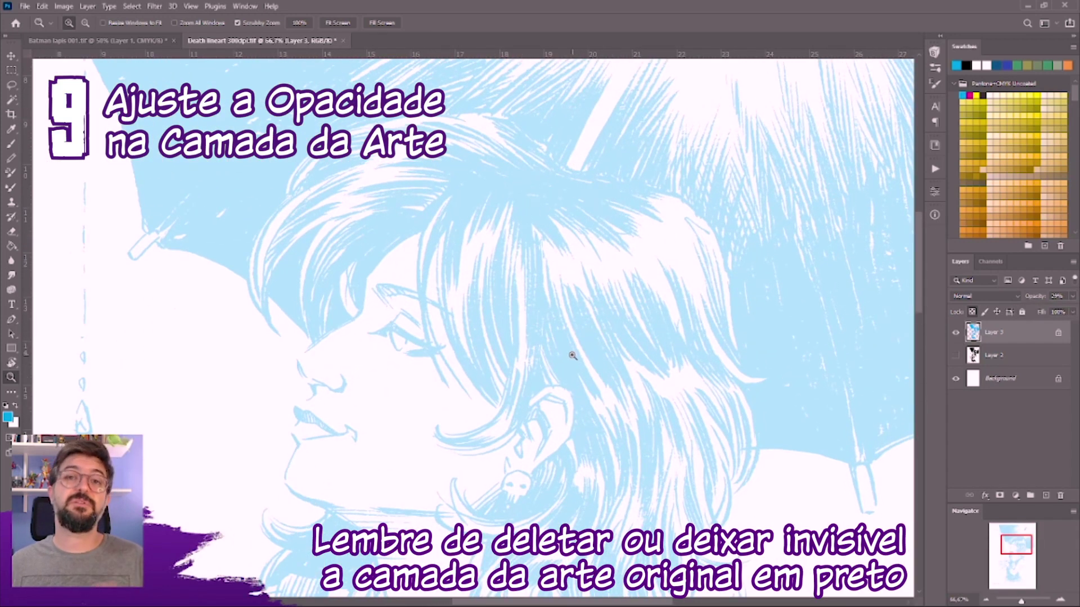